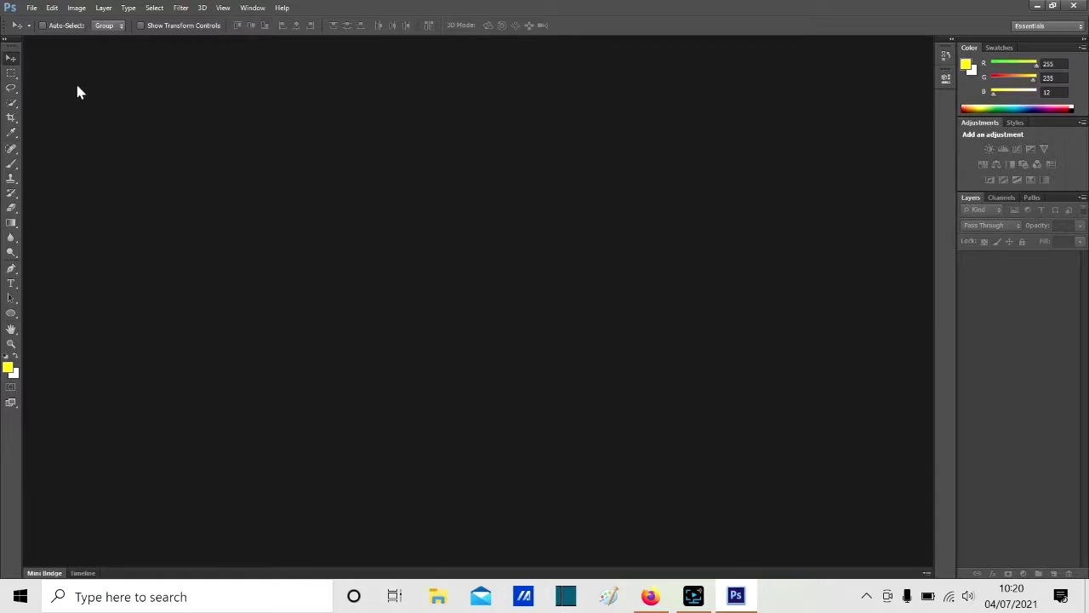
# - Create a new A4 document at 300 pixels/inch in 8-bit RGB Color with a white background
pyautogui.click(33, 9)
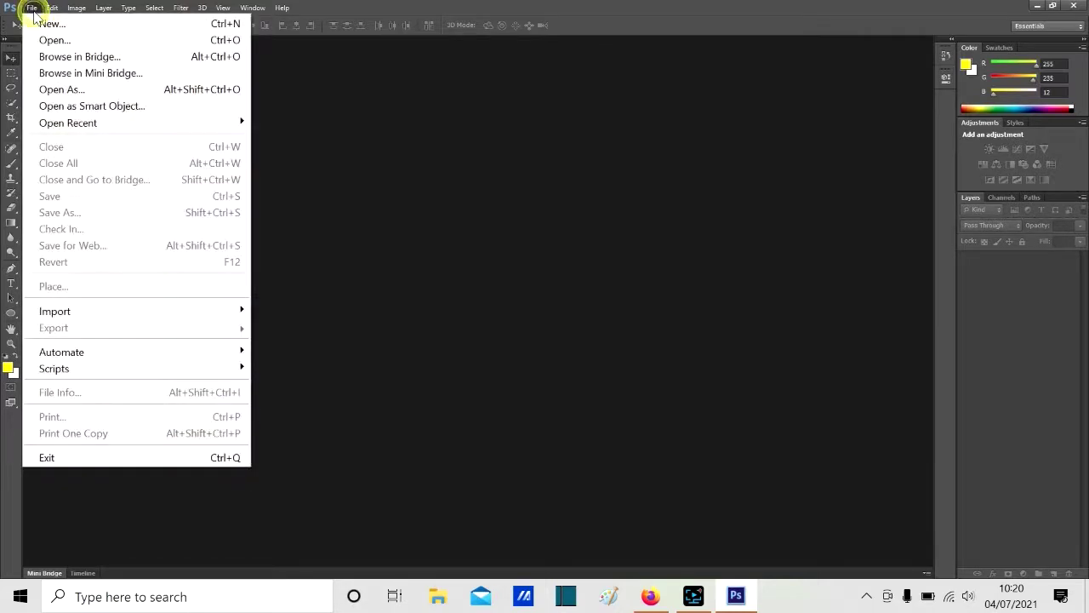
pyautogui.click(51, 23)
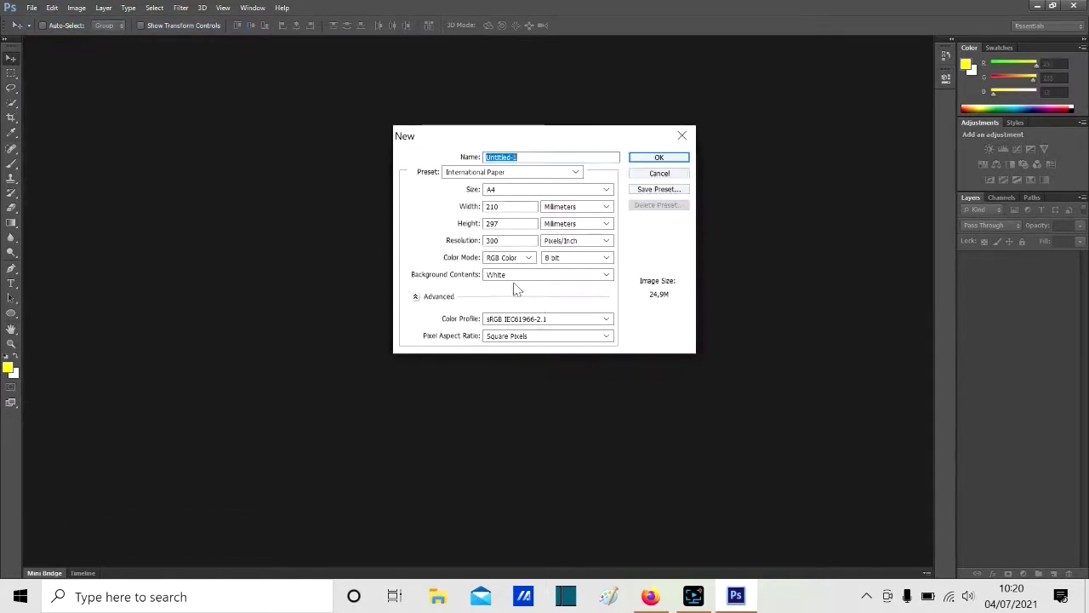
pyautogui.click(654, 160)
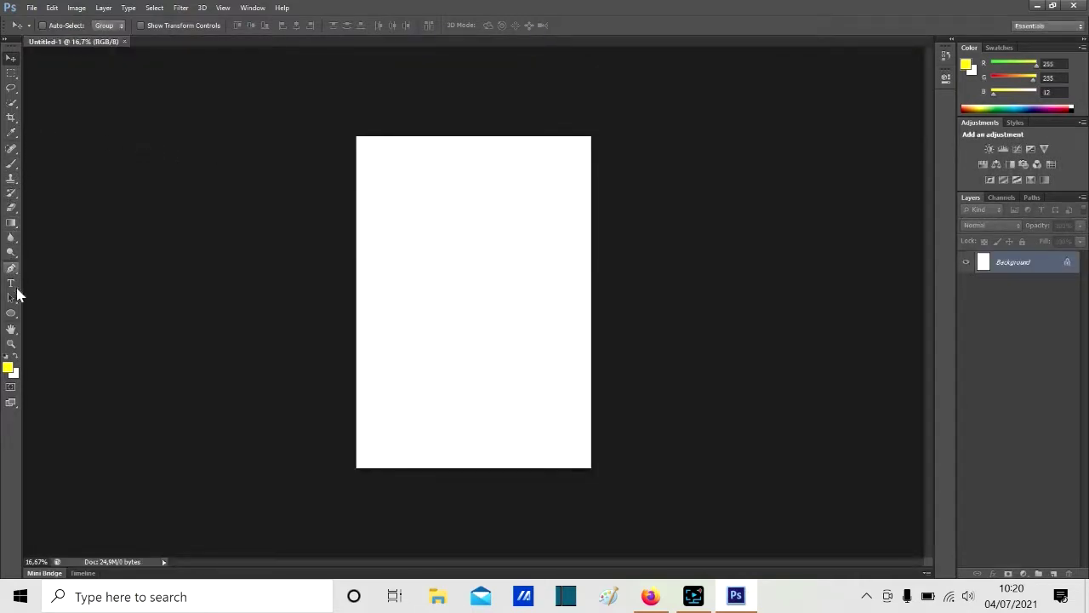
# - Draw a yellow rectangle shape about 785 by 925 px in the upper-left part of the page
pyautogui.click(12, 317)
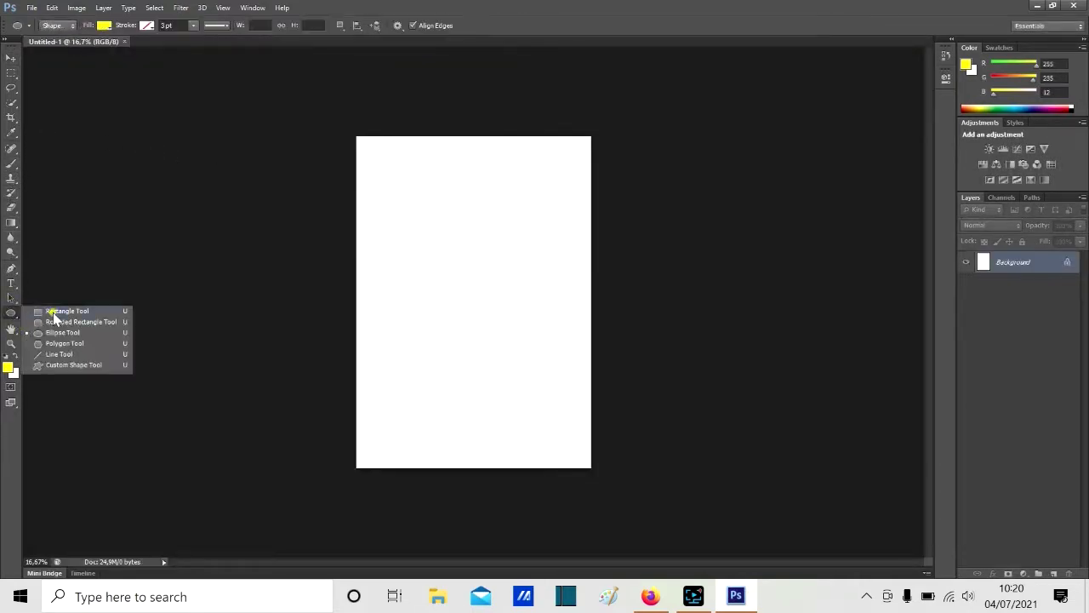
pyautogui.click(53, 311)
pyautogui.moveTo(405, 206); pyautogui.dragTo(480, 295)
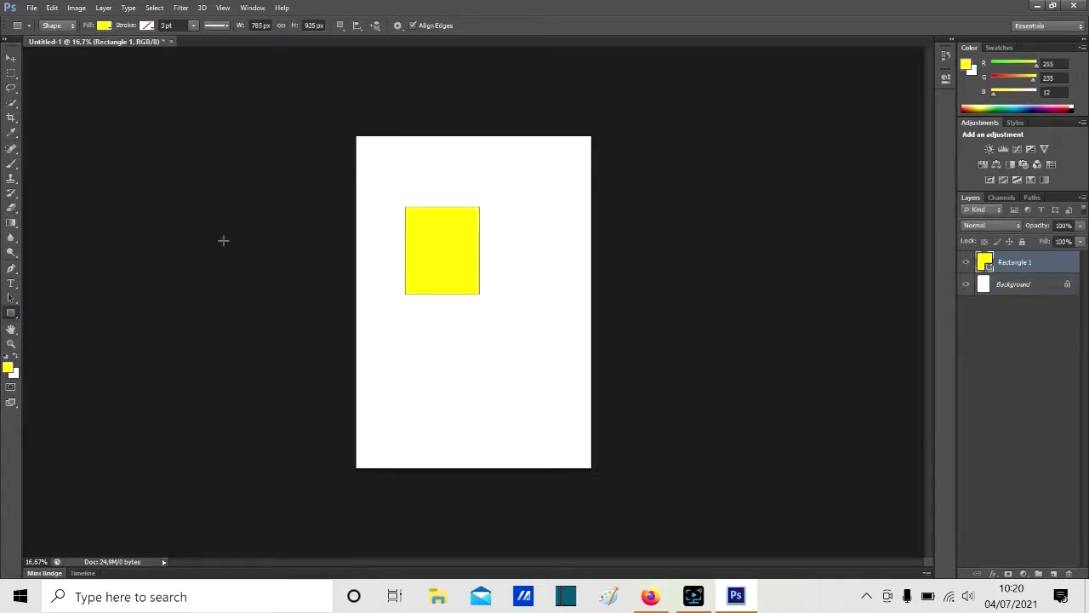
pyautogui.click(12, 58)
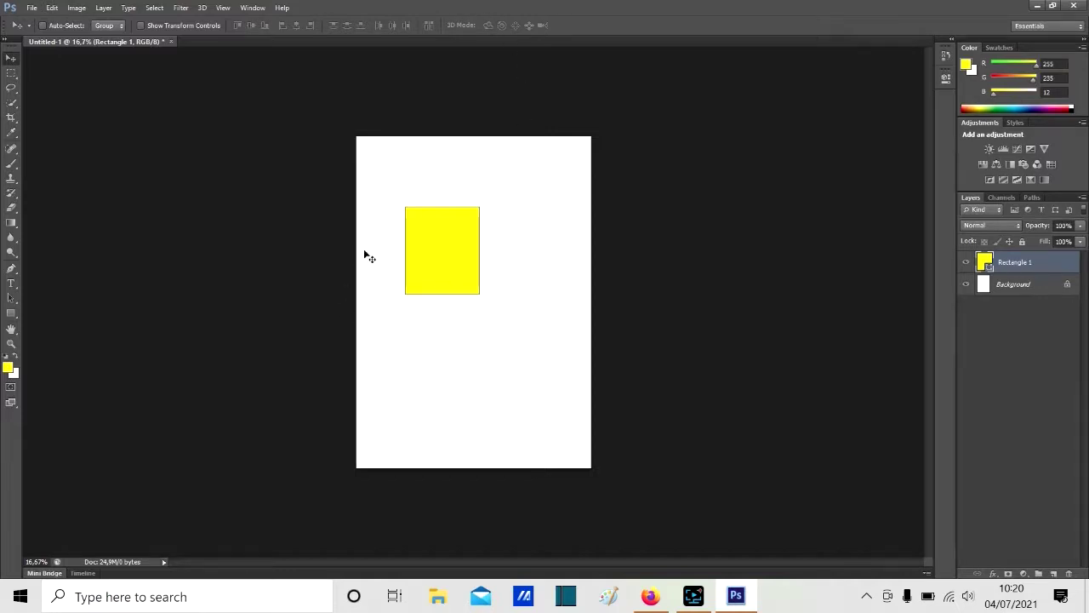
pyautogui.click(33, 11)
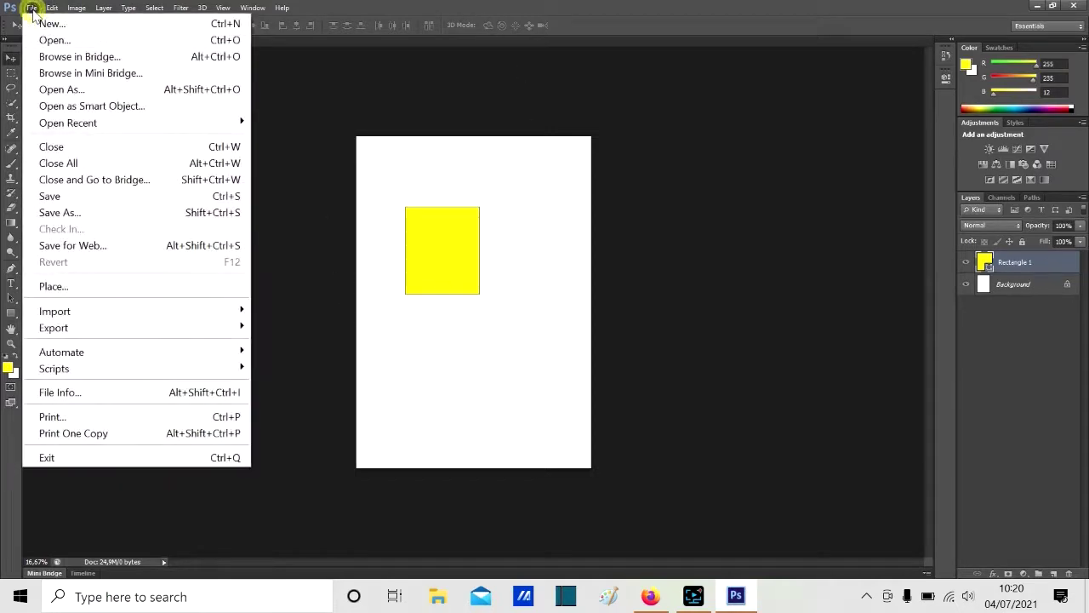
pyautogui.moveTo(53, 10)
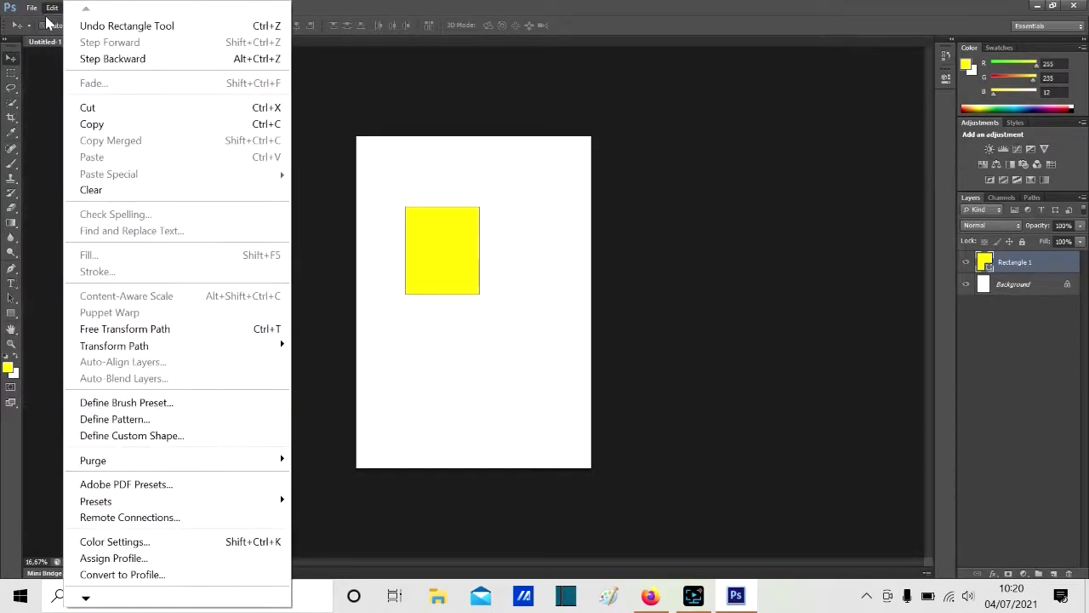
pyautogui.click(527, 311)
pyautogui.click(32, 8)
pyautogui.moveTo(51, 8)
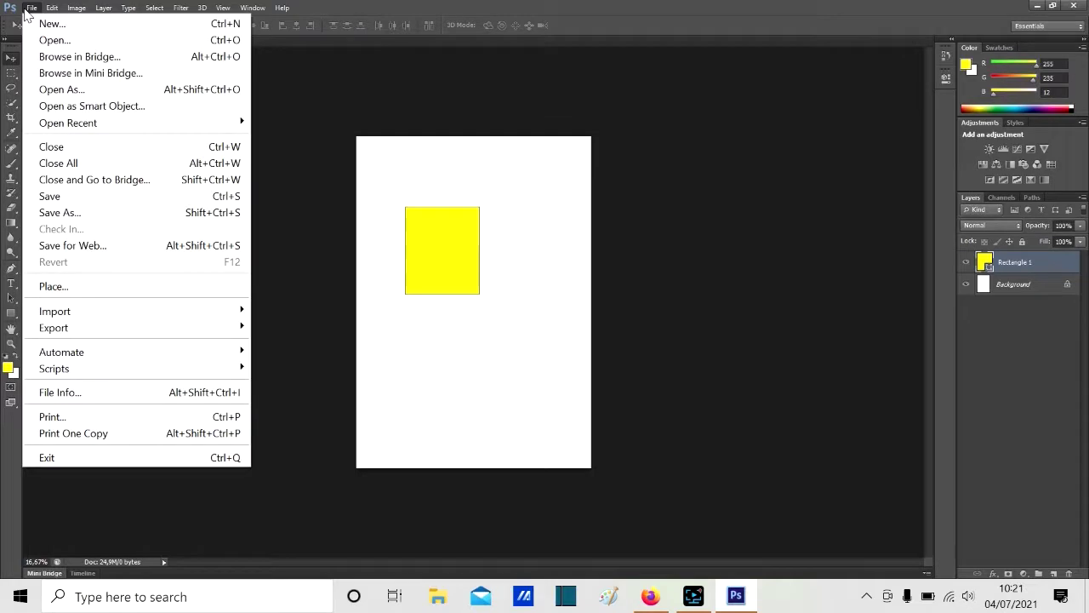
pyautogui.click(479, 324)
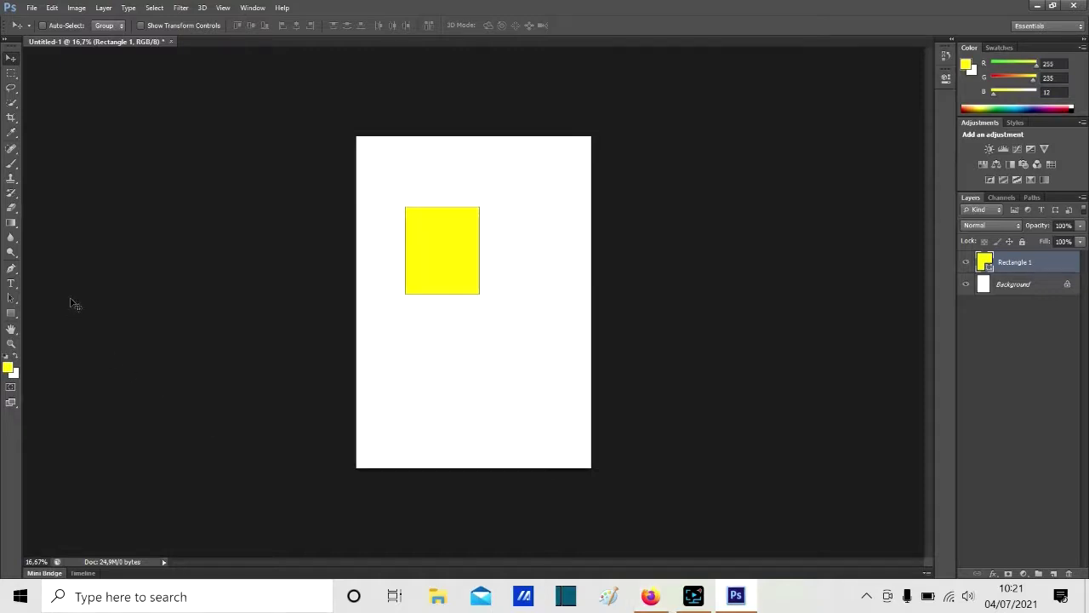
# - Examine the option settings of the Brush, Move, Rectangular Marquee, Lasso, Quick Selection, Crop and Eyedropper tools
pyautogui.click(11, 165)
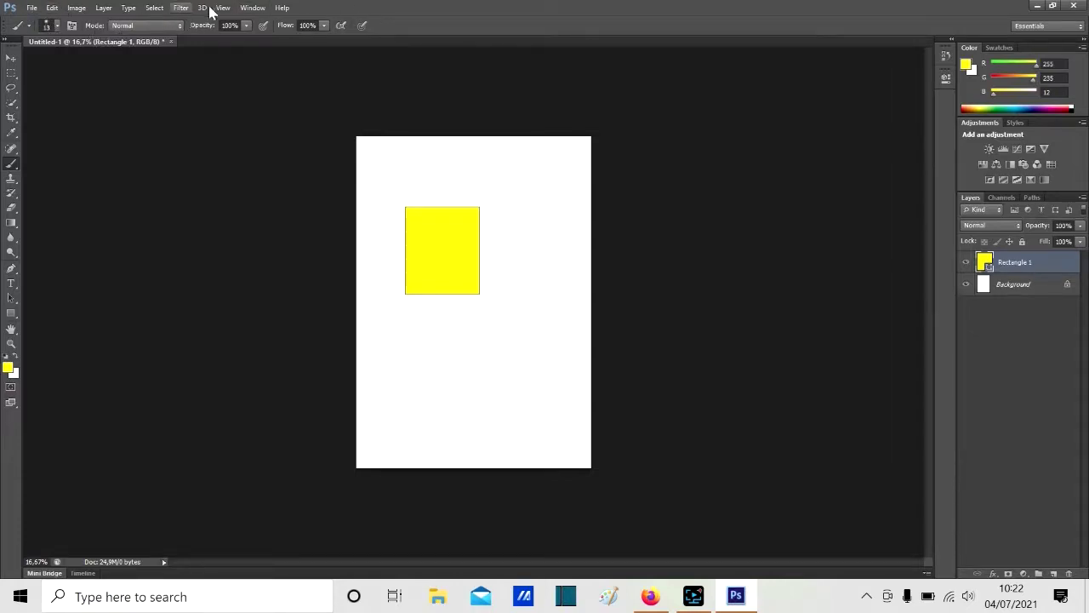
pyautogui.click(11, 59)
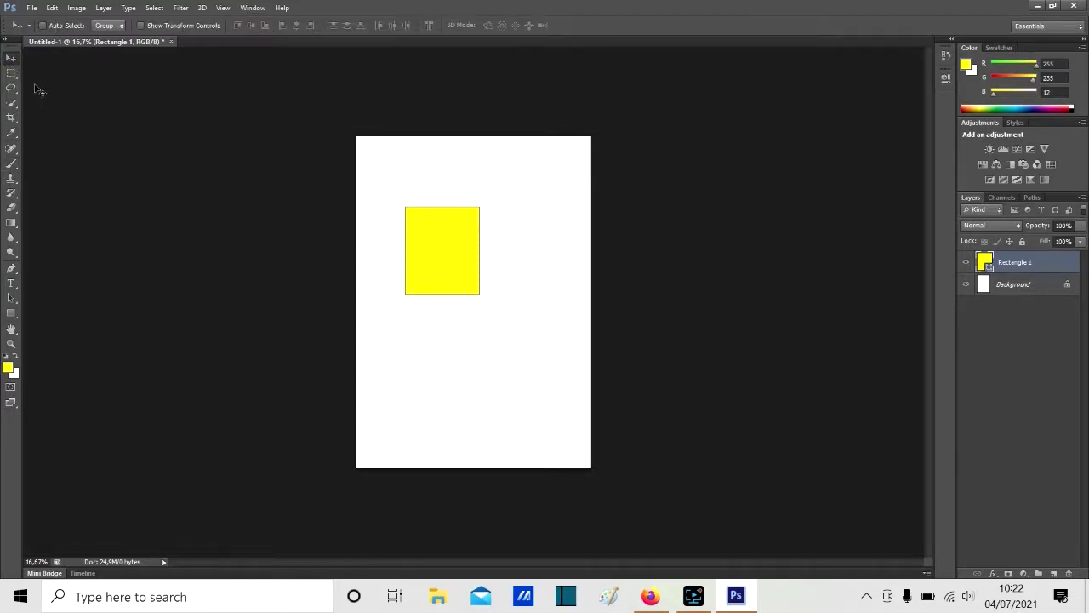
pyautogui.click(13, 75)
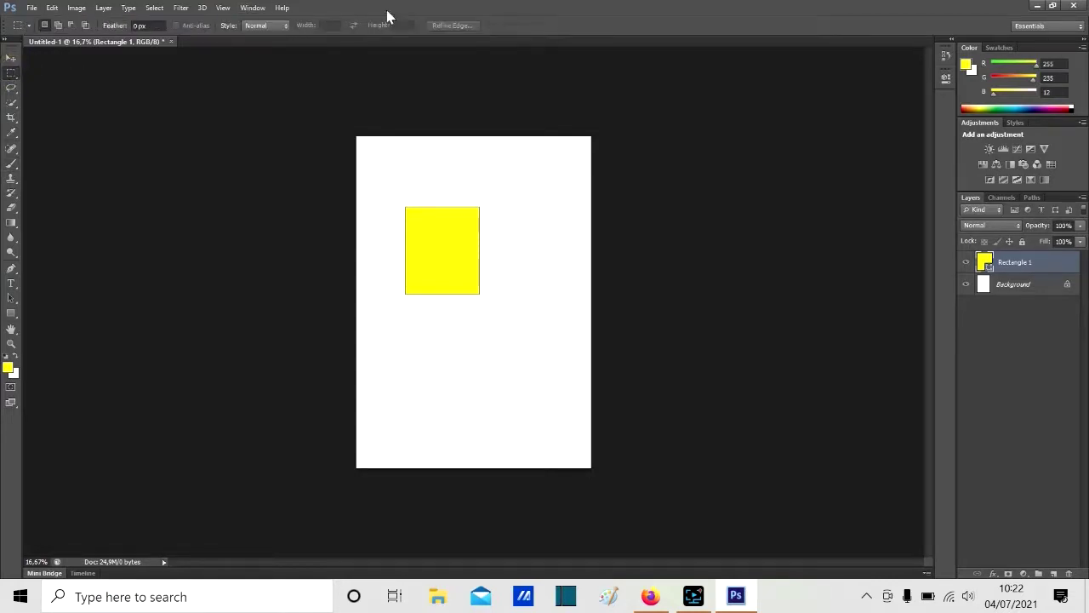
pyautogui.click(11, 89)
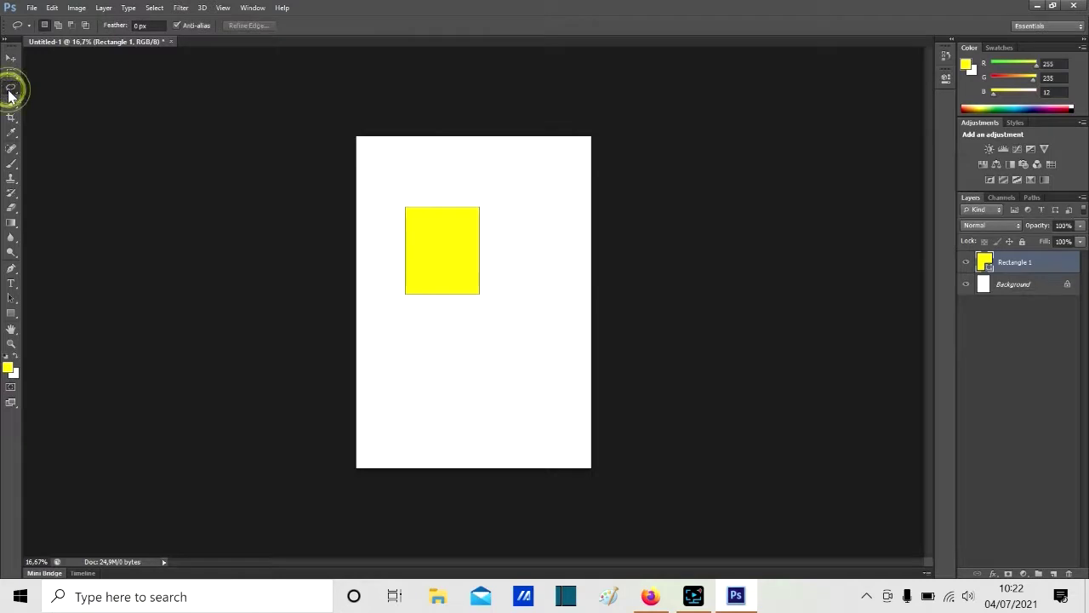
pyautogui.click(11, 105)
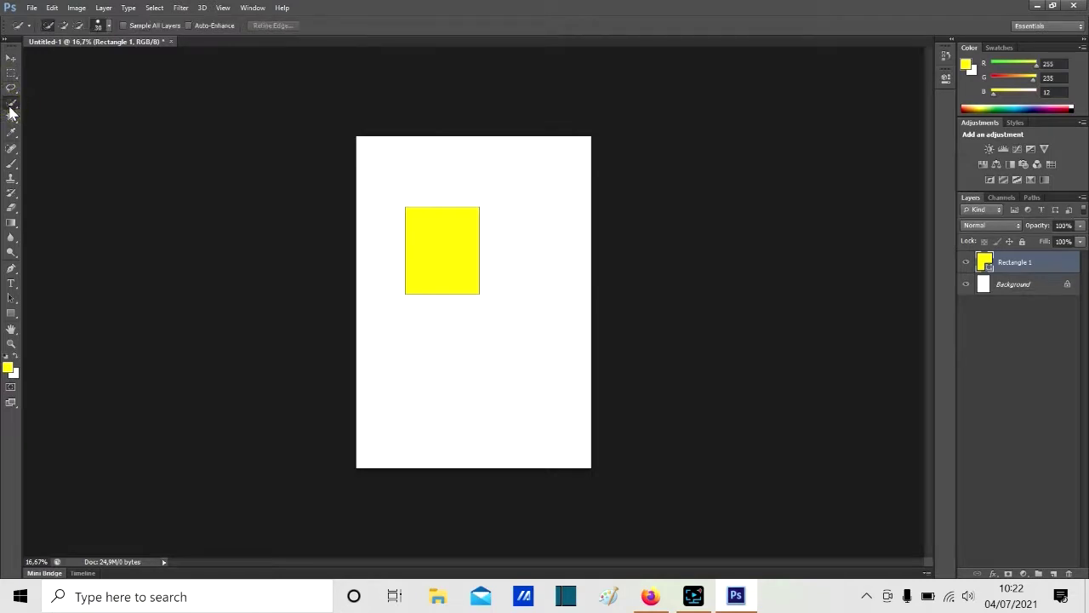
pyautogui.click(11, 120)
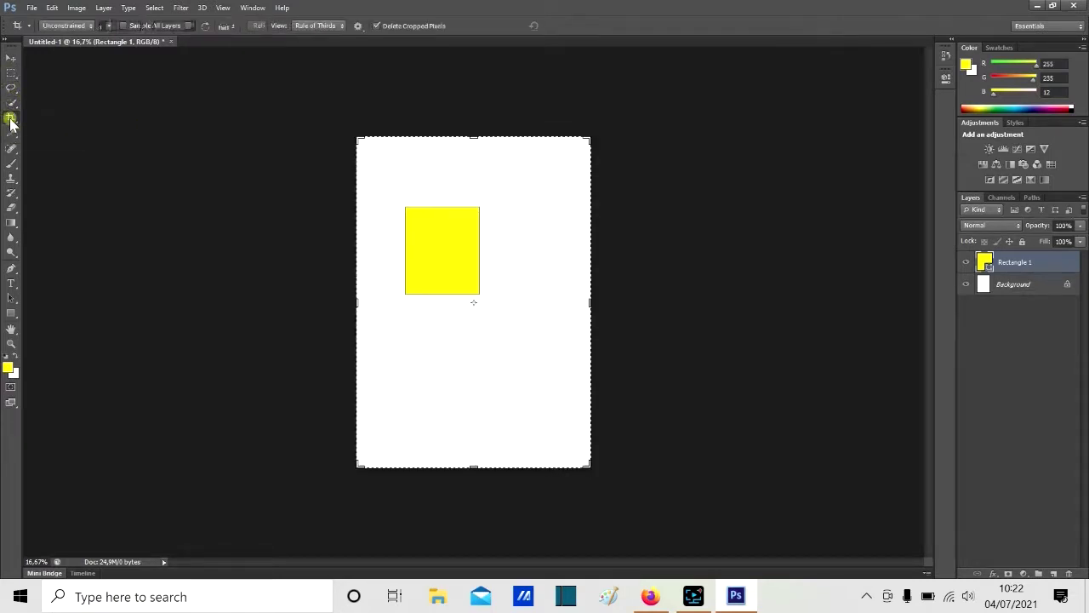
pyautogui.click(12, 134)
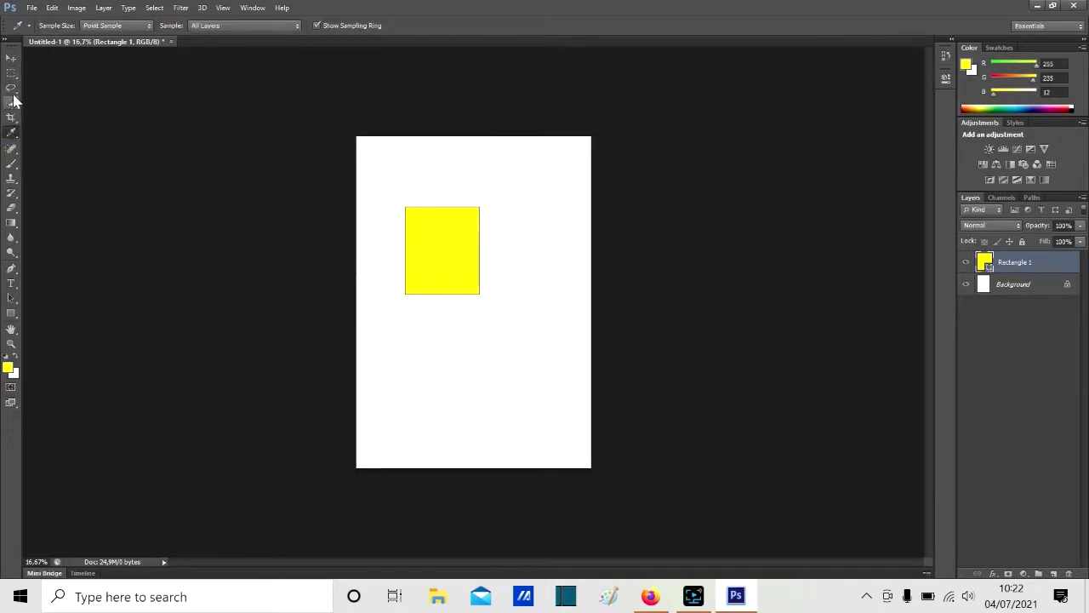
pyautogui.click(11, 64)
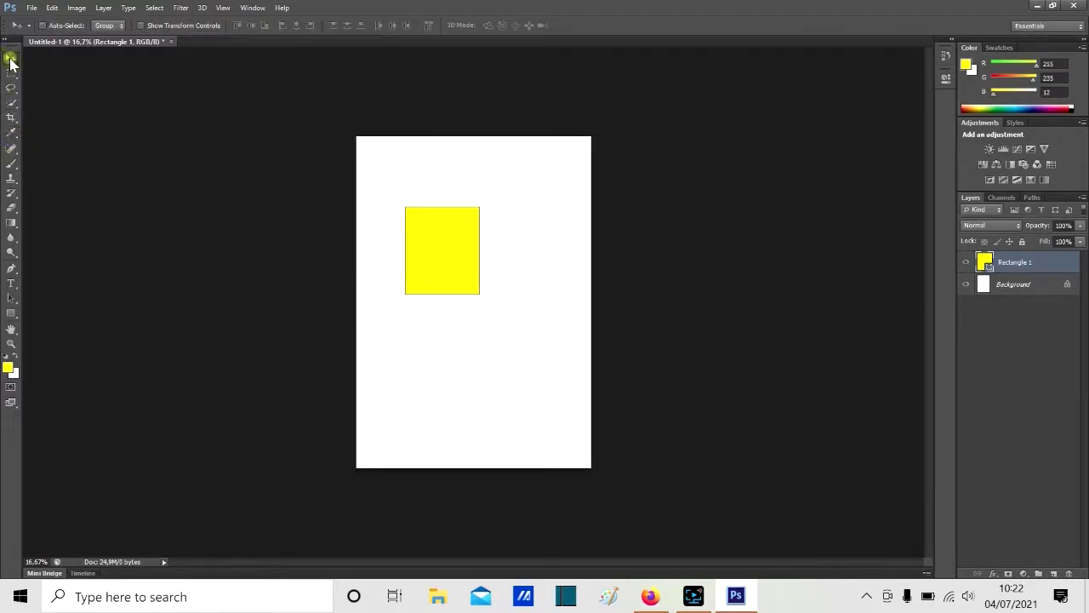
pyautogui.click(10, 75)
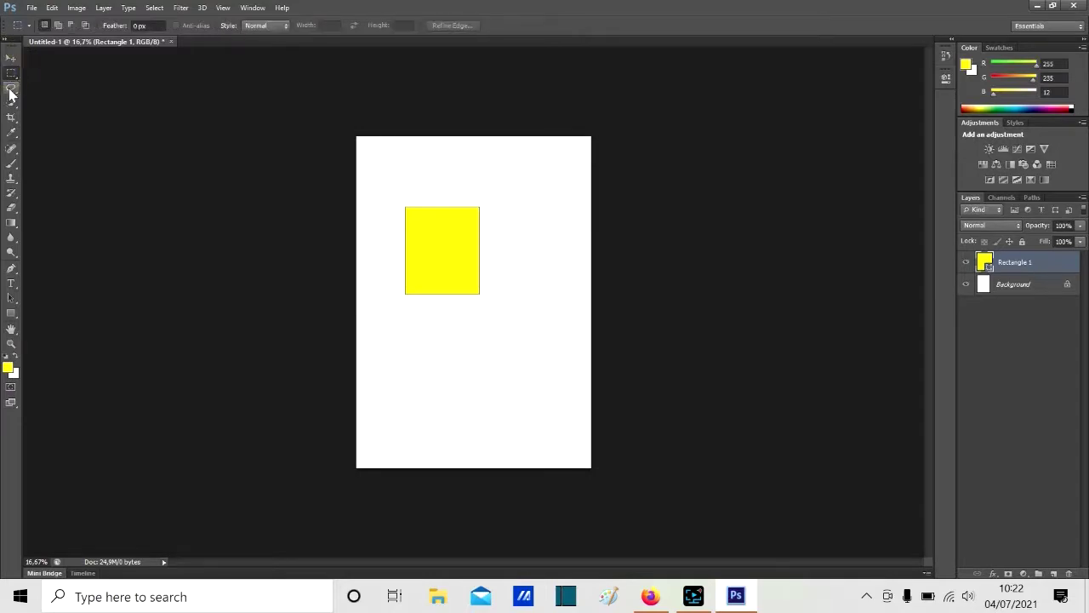
pyautogui.click(10, 88)
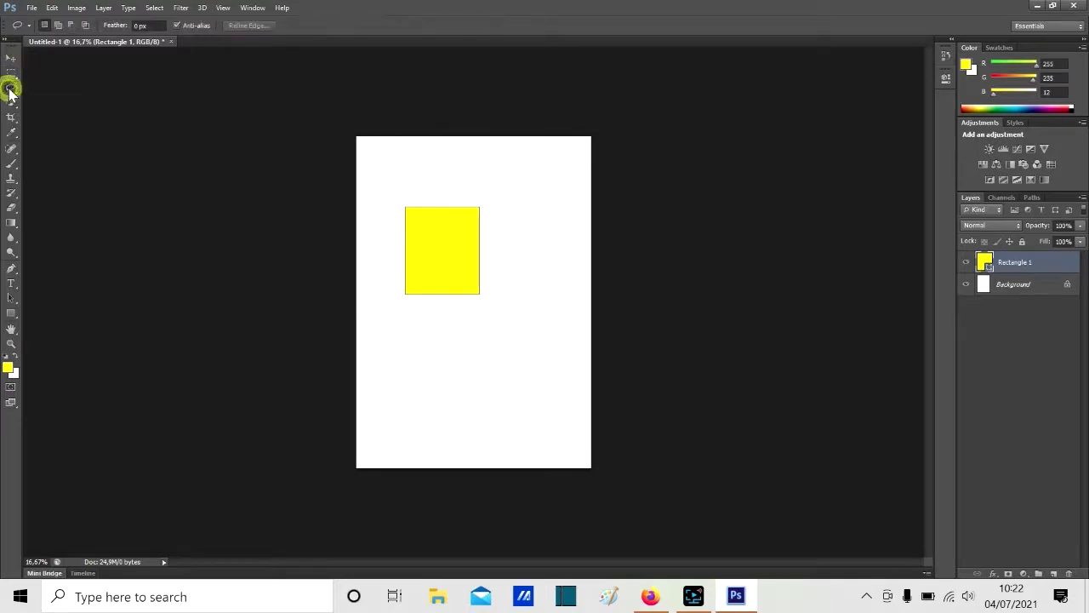
pyautogui.click(11, 59)
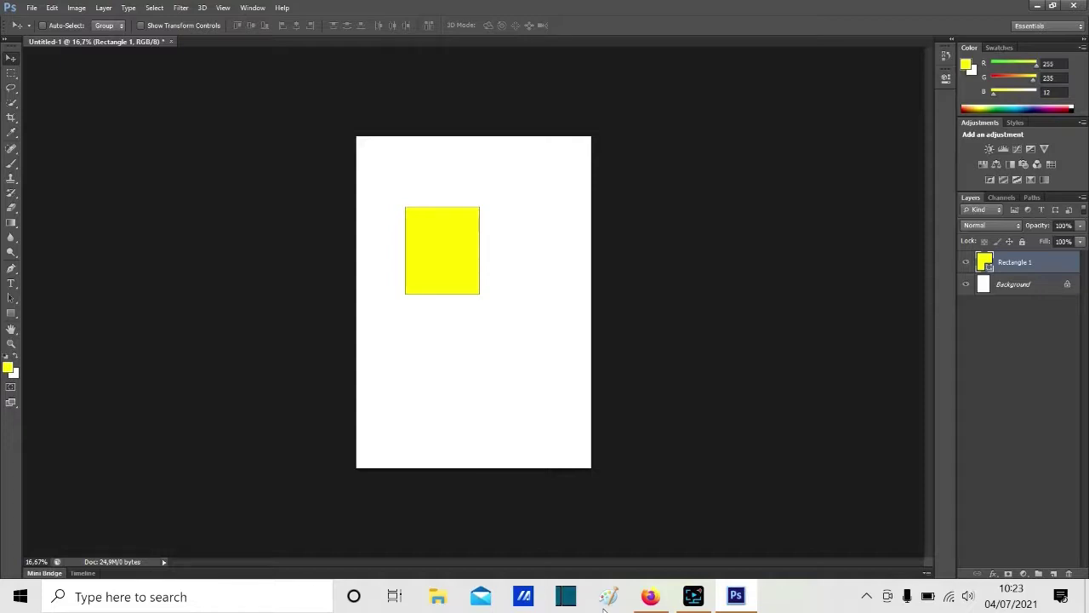
# - Make a rectangular marquee selection around the yellow rectangle and preview a crop to it without applying the crop
pyautogui.click(11, 72)
pyautogui.moveTo(415, 241); pyautogui.dragTo(539, 338)
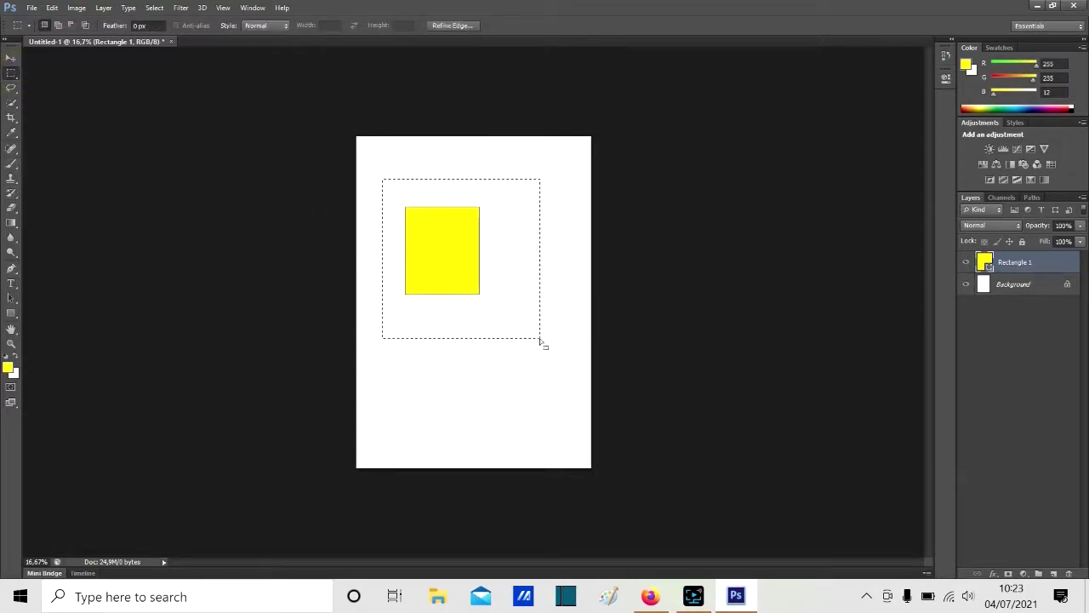
pyautogui.click(12, 118)
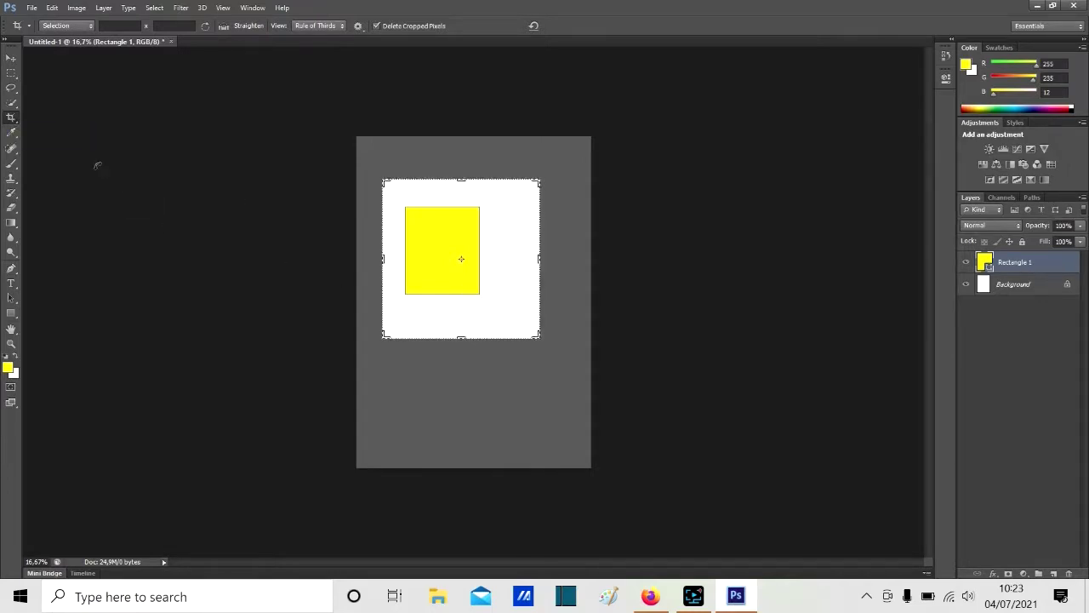
pyautogui.click(10, 58)
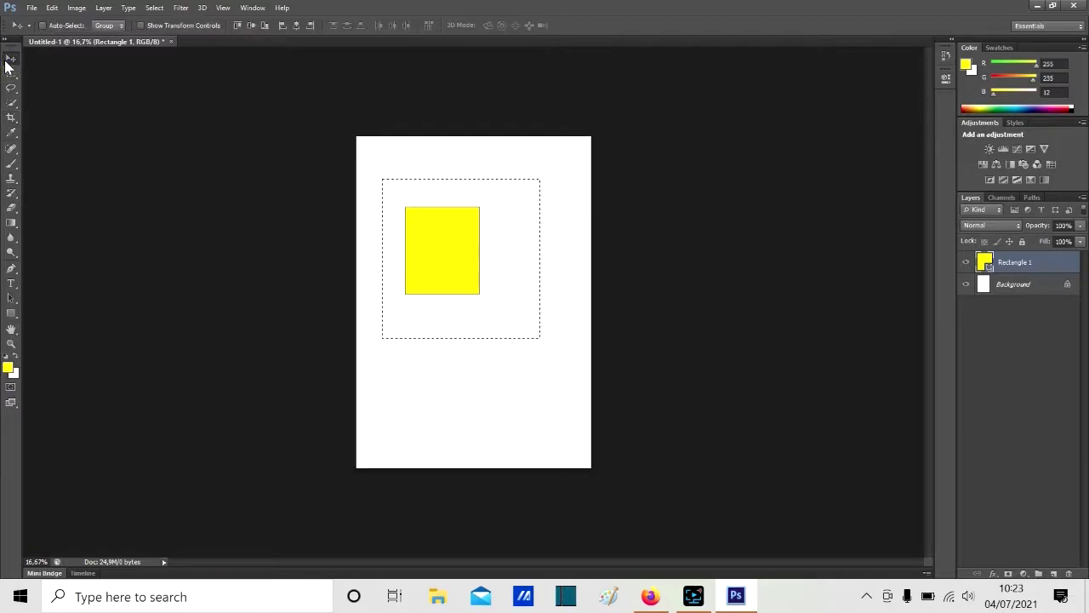
# - Examine the Brush, Clone Stamp, History Brush, Eraser, Gradient, Blur, Dodge and Pen tools with their options and grouped variants
pyautogui.click(12, 164)
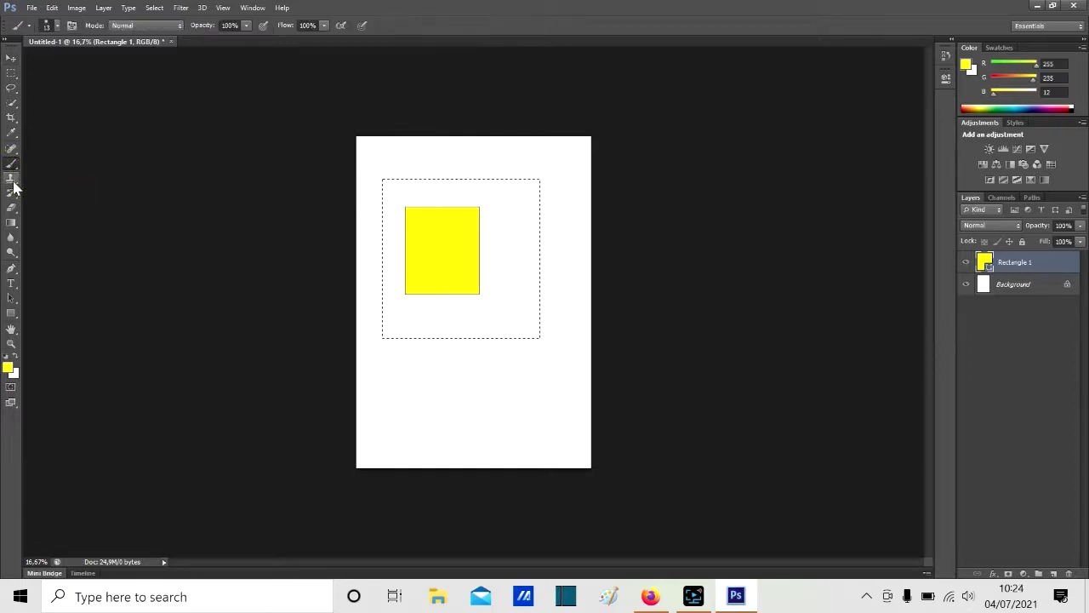
pyautogui.click(12, 177)
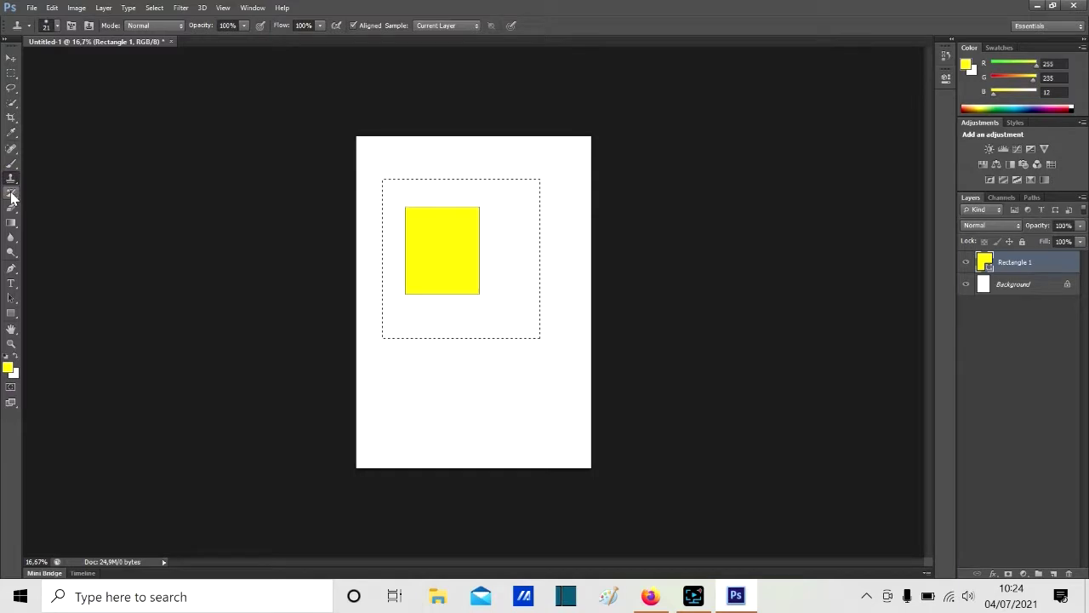
pyautogui.click(11, 196)
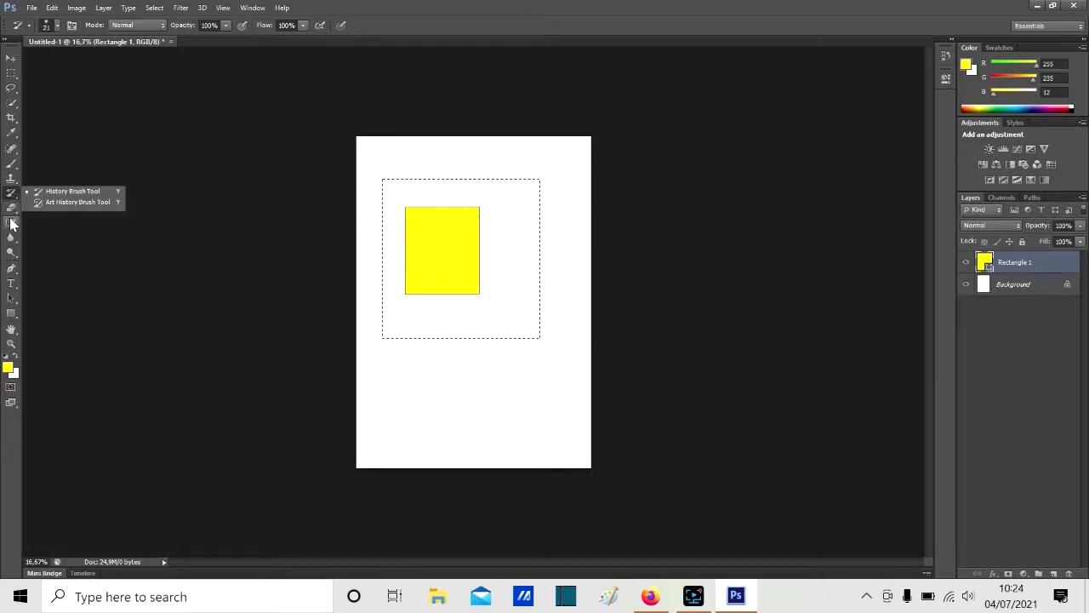
pyautogui.click(11, 208)
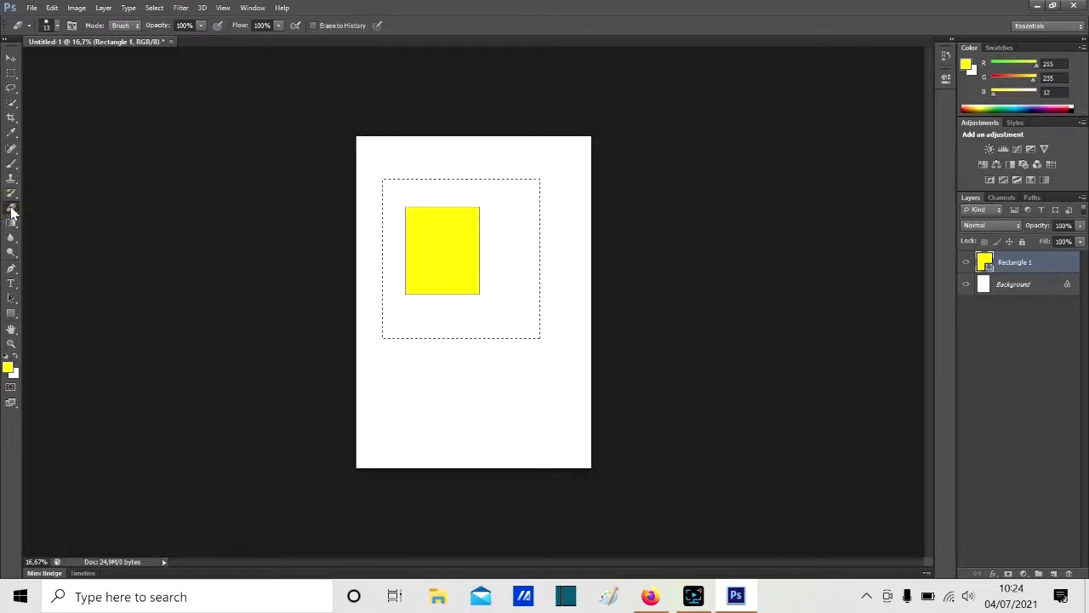
pyautogui.click(11, 209)
pyautogui.click(11, 209)
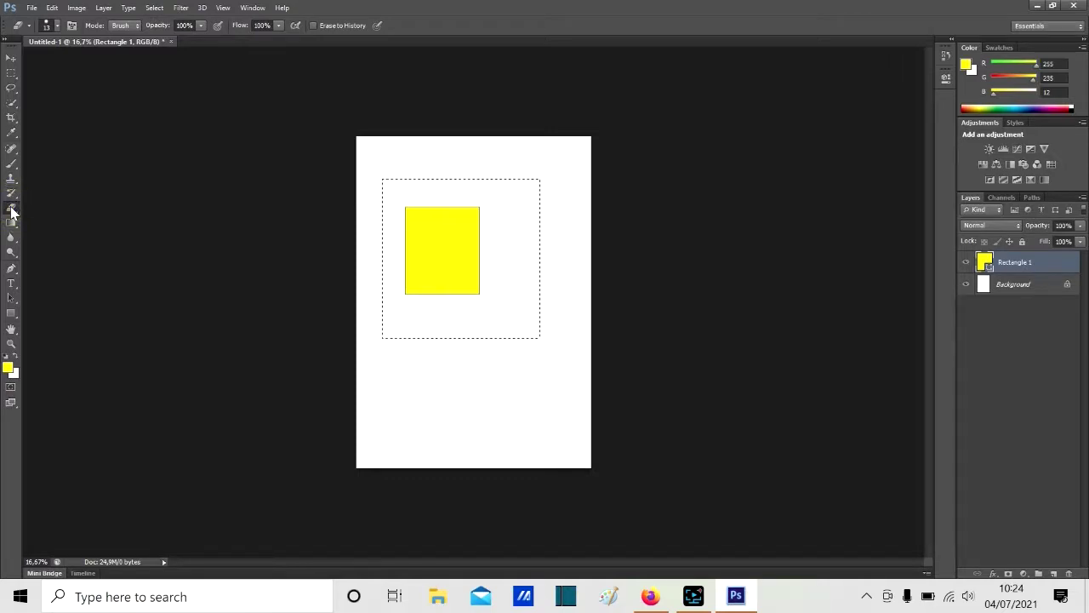
pyautogui.click(11, 223)
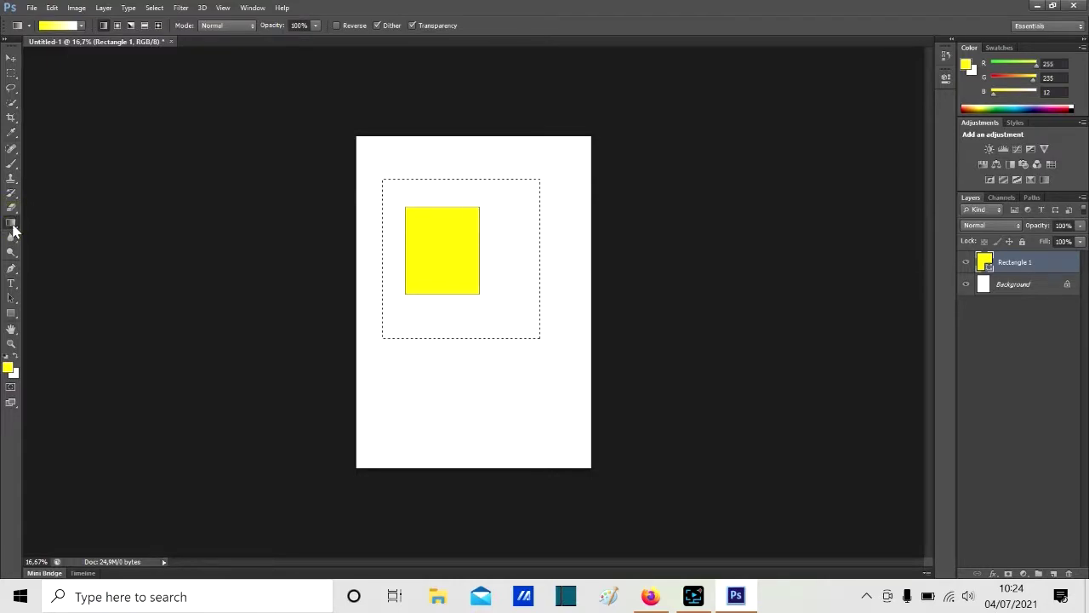
pyautogui.rightClick(12, 226)
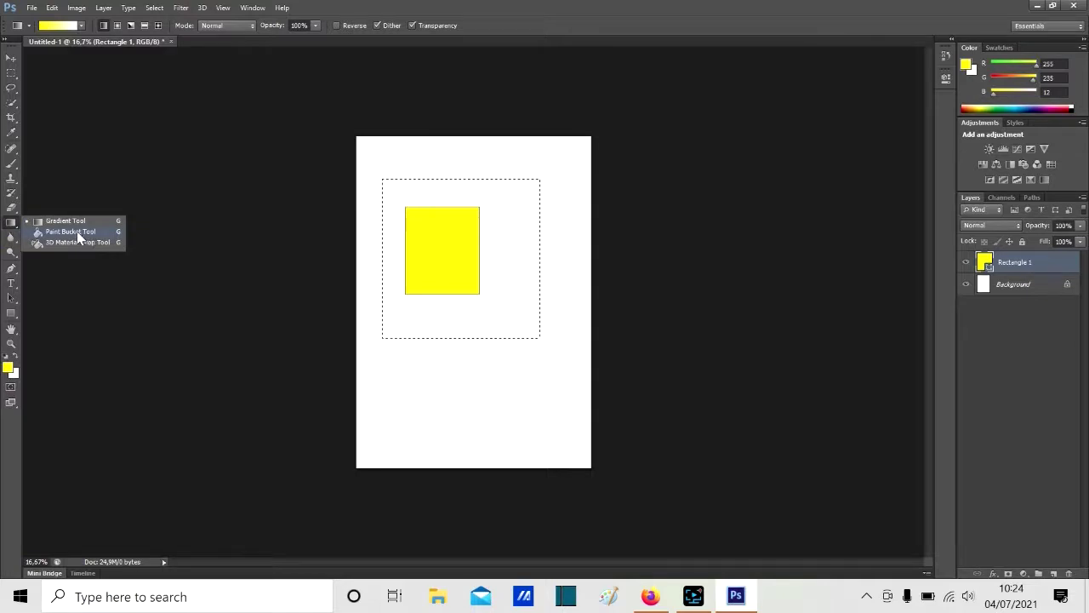
pyautogui.click(14, 241)
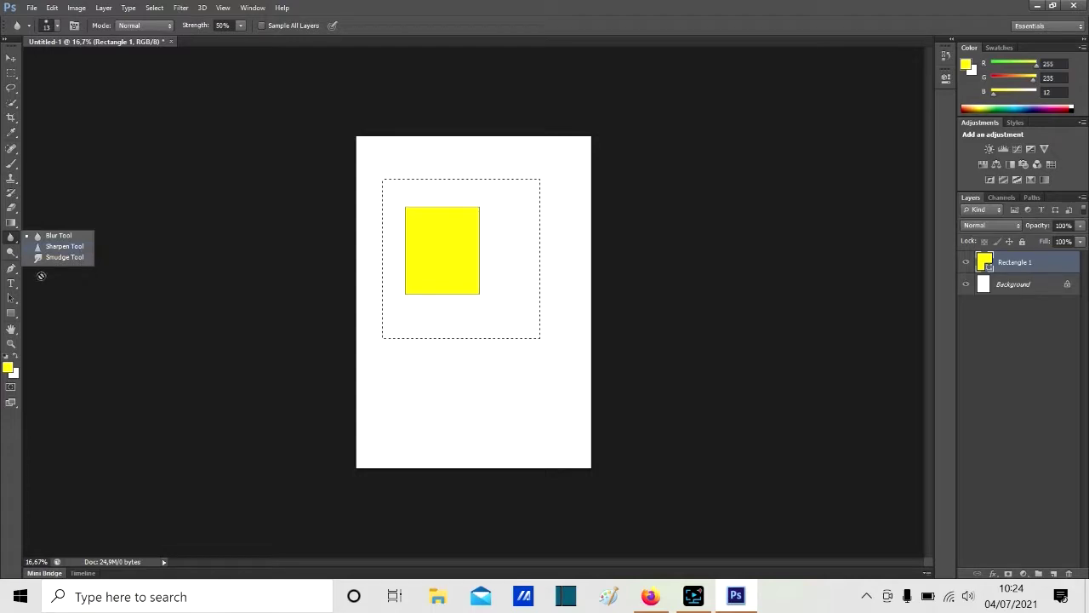
pyautogui.click(10, 252)
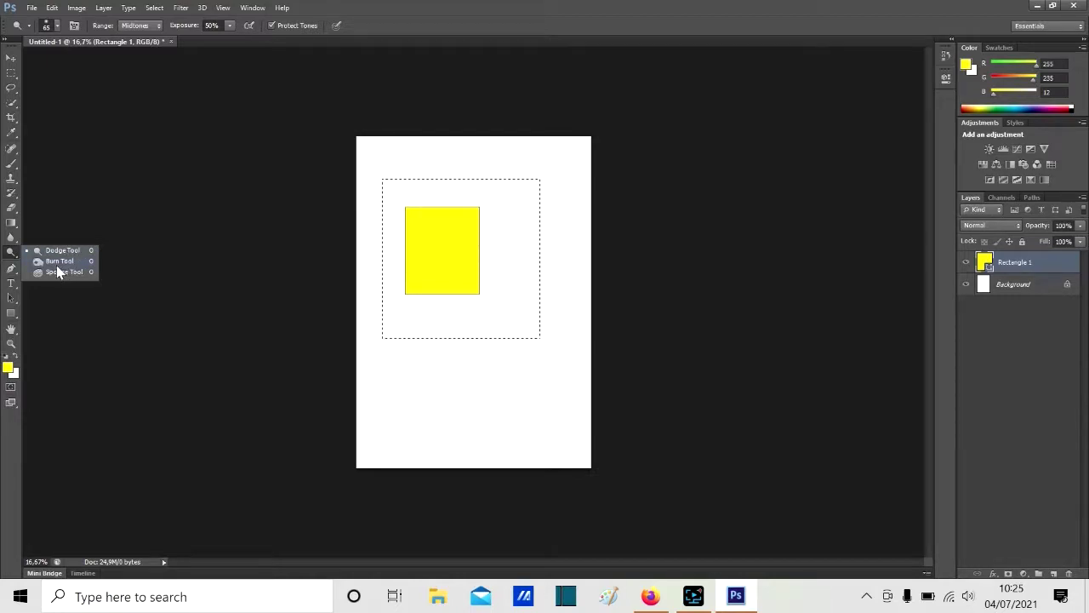
pyautogui.click(12, 271)
pyautogui.rightClick(13, 270)
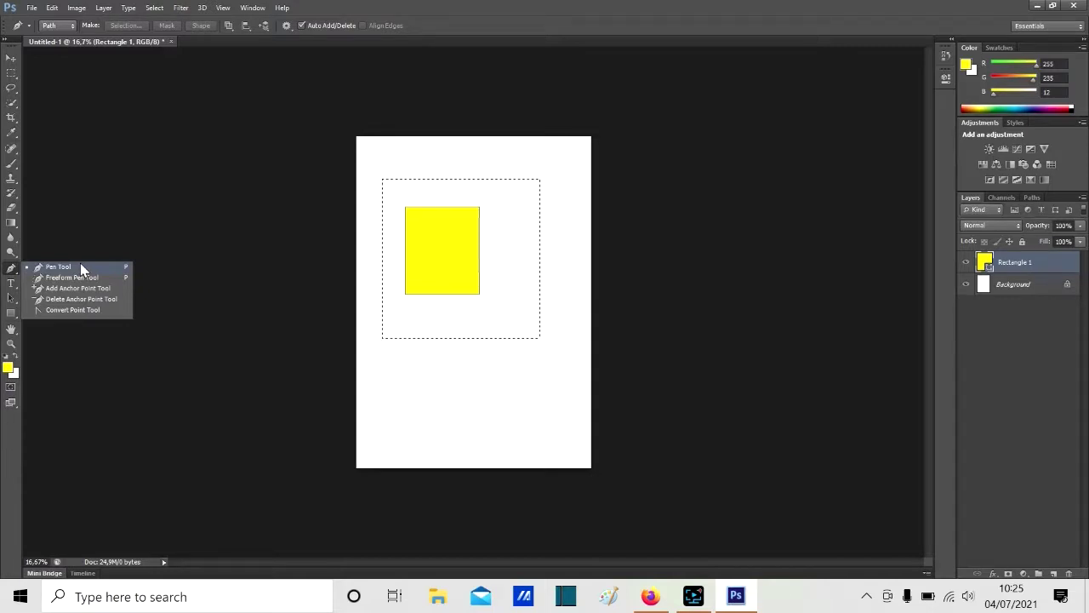
pyautogui.click(11, 58)
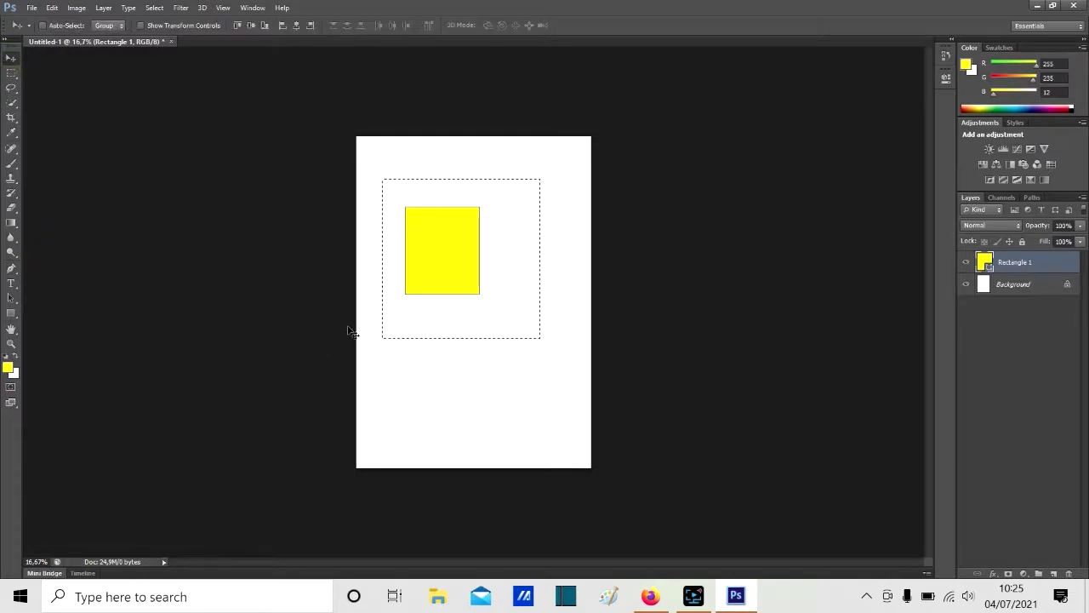
# - Clear the marquee selection and draw a closed, curved Pen path around the yellow rectangle
pyautogui.hotkey('ctrl', 'd')
pyautogui.click(11, 269)
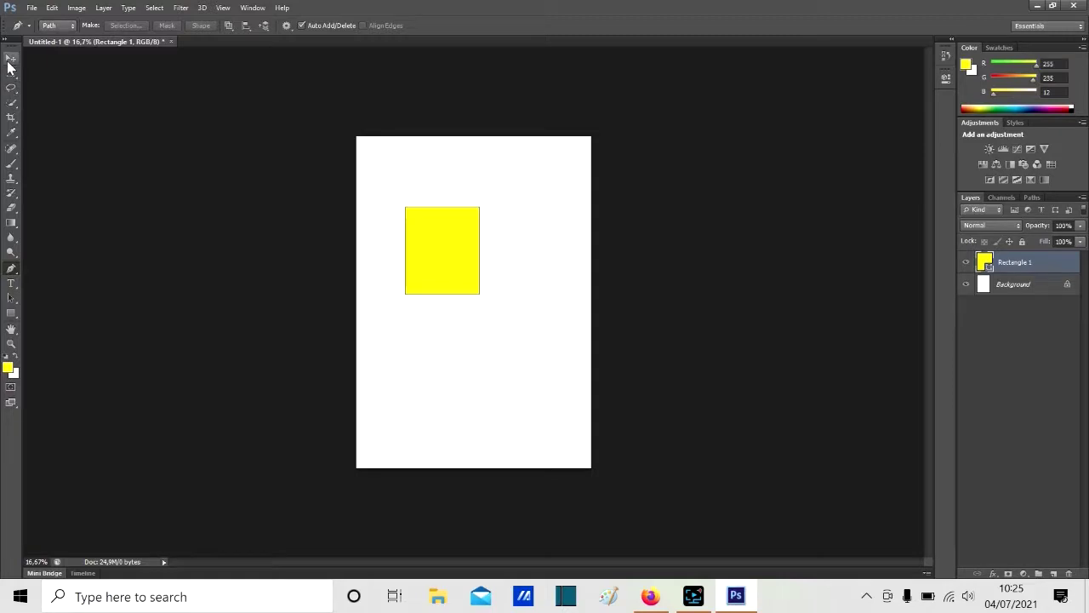
pyautogui.click(429, 324)
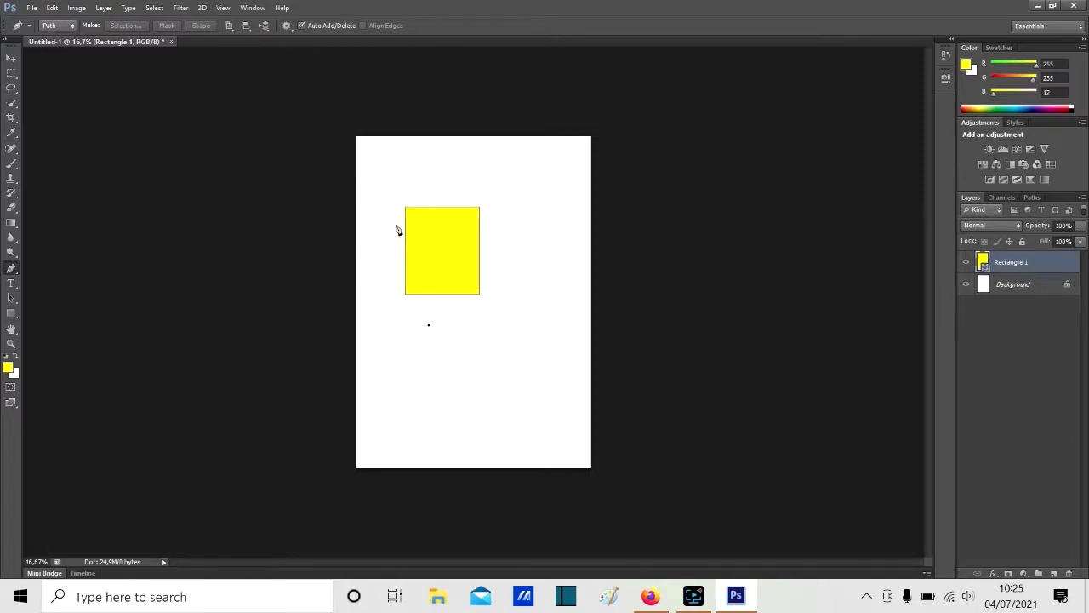
pyautogui.moveTo(395, 224); pyautogui.dragTo(412, 157)
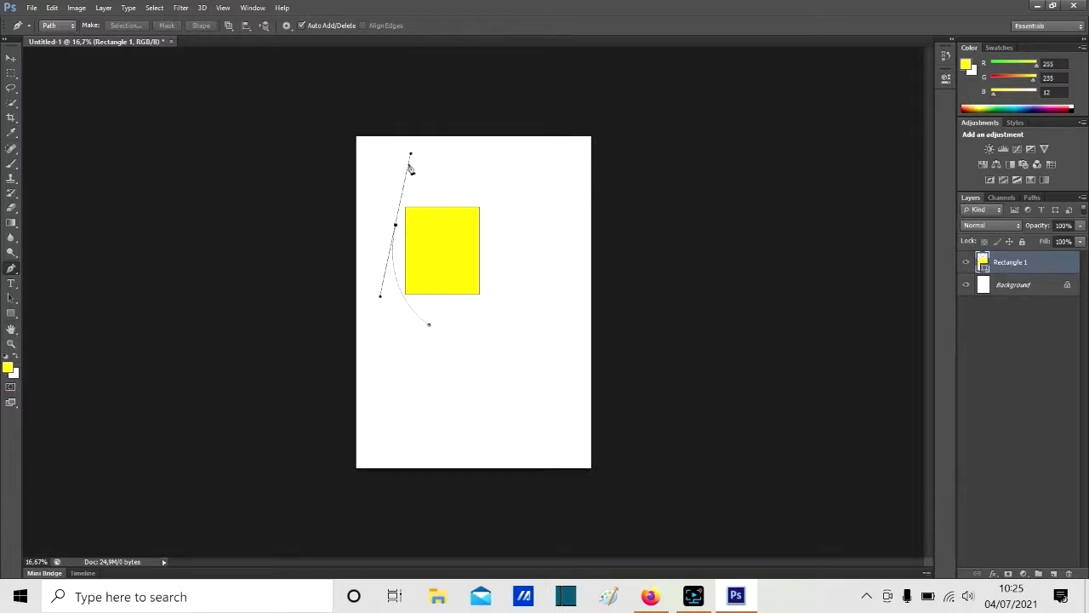
pyautogui.click(396, 225)
pyautogui.moveTo(460, 177); pyautogui.dragTo(510, 176)
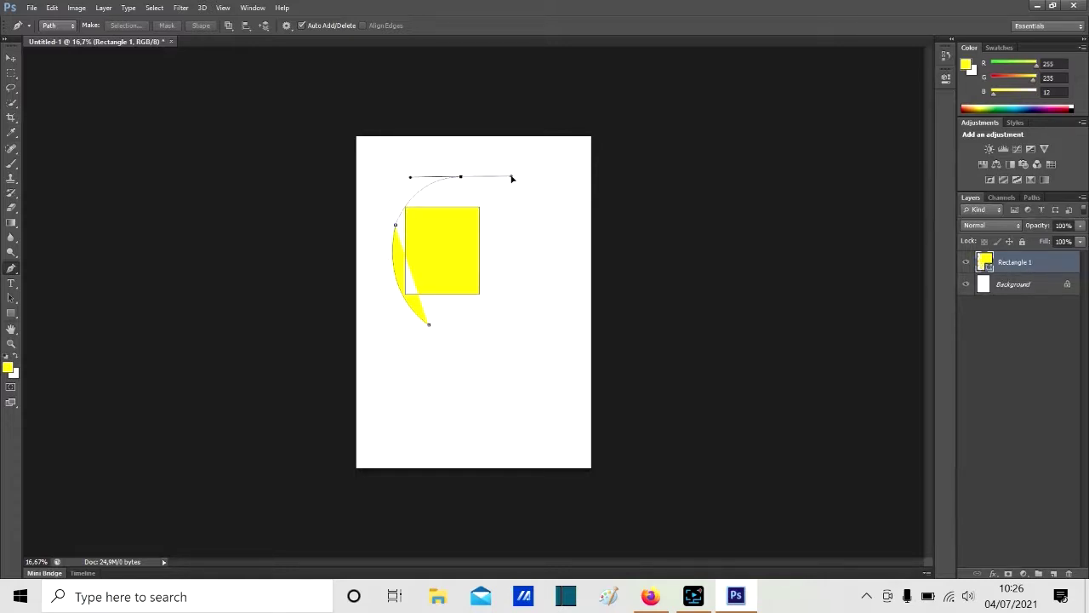
pyautogui.keyDown('alt'); pyautogui.click(460, 177); pyautogui.keyUp('alt')
pyautogui.moveTo(534, 206); pyautogui.dragTo(538, 240)
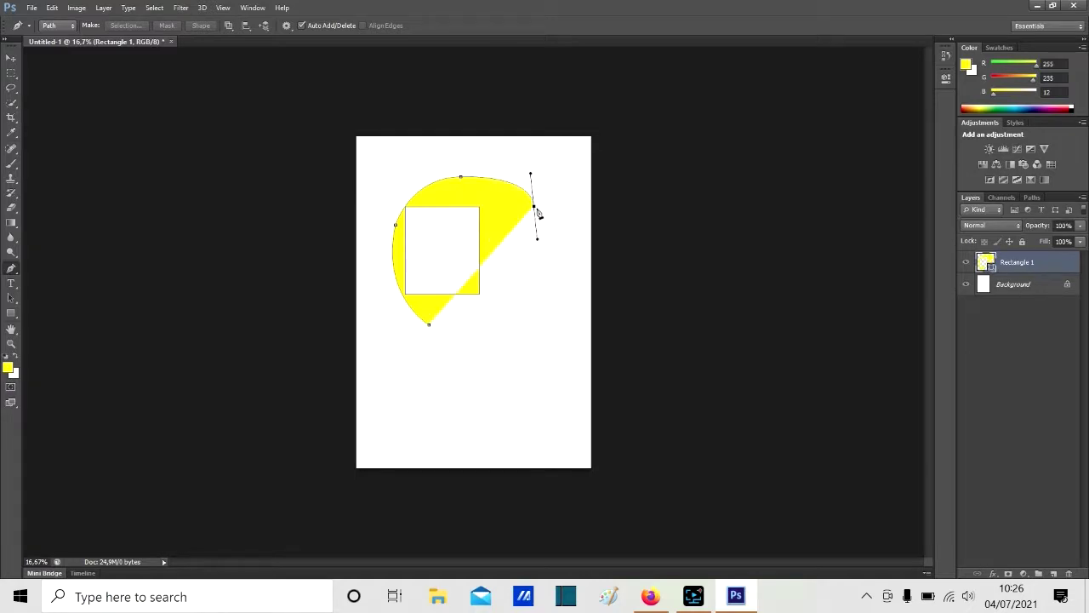
pyautogui.keyDown('alt'); pyautogui.click(533, 207); pyautogui.keyUp('alt')
pyautogui.moveTo(544, 281); pyautogui.dragTo(531, 311)
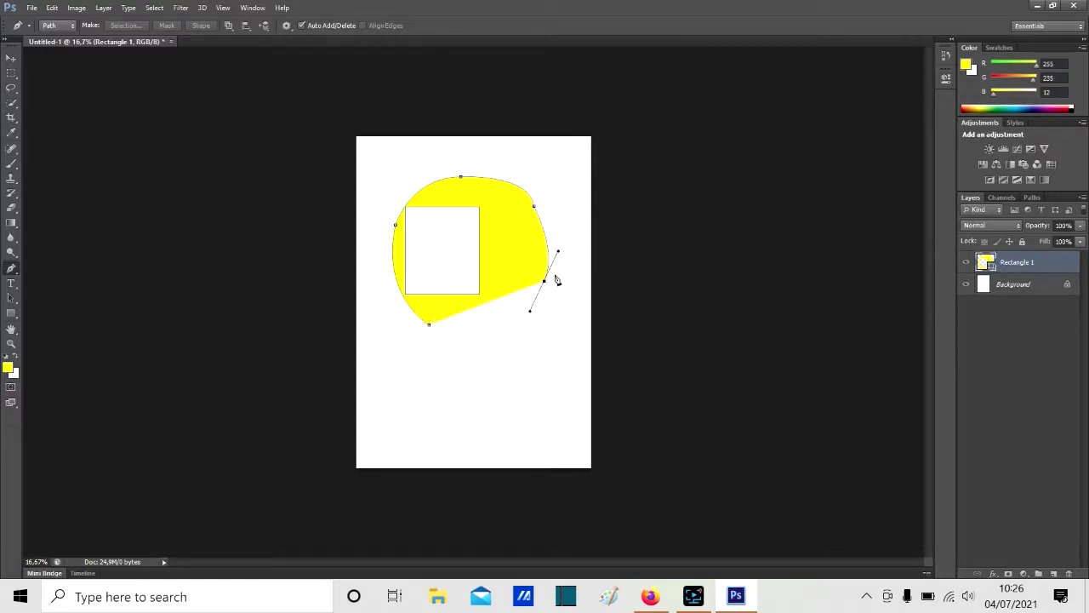
pyautogui.keyDown('alt'); pyautogui.click(545, 281); pyautogui.keyUp('alt')
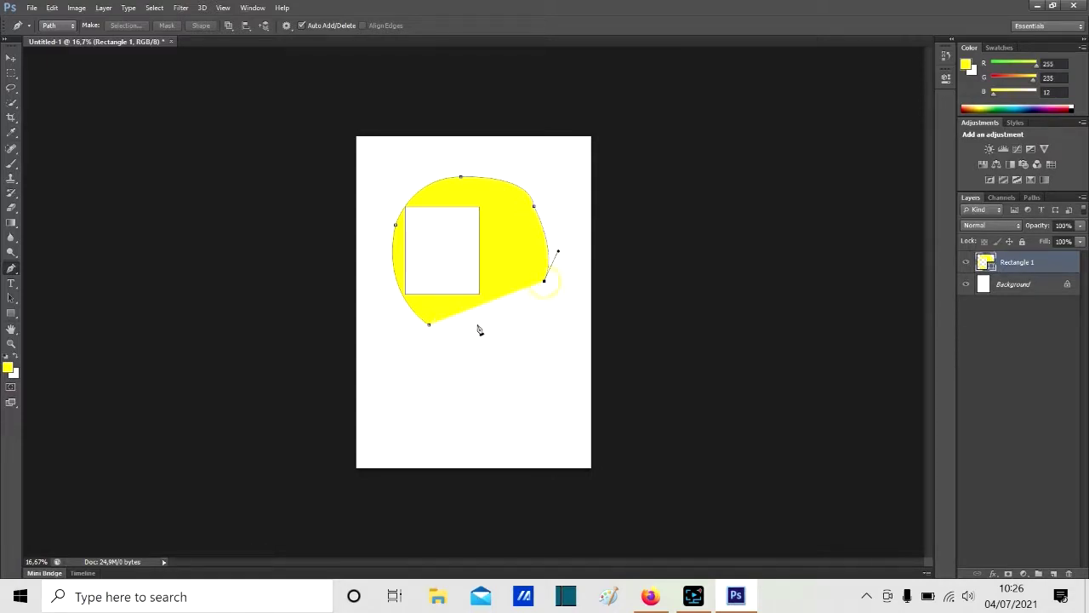
pyautogui.click(430, 328)
pyautogui.moveTo(431, 328); pyautogui.dragTo(365, 310)
pyautogui.press('Return')
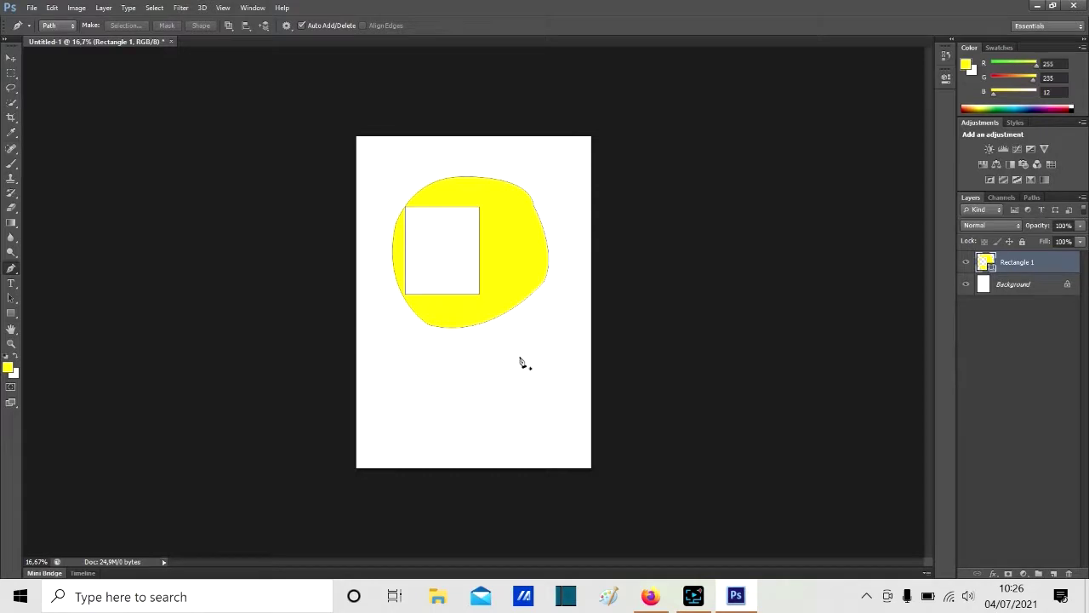
# - Move the combined yellow shape down and slightly to the right on the page with the Move tool
pyautogui.click(10, 59)
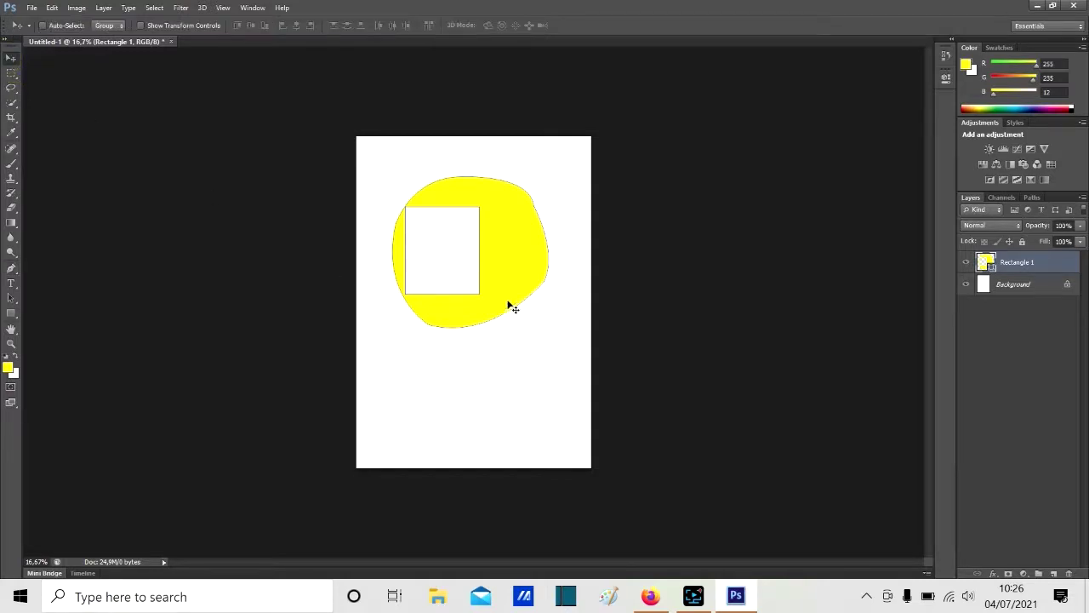
pyautogui.moveTo(516, 241); pyautogui.dragTo(533, 281)
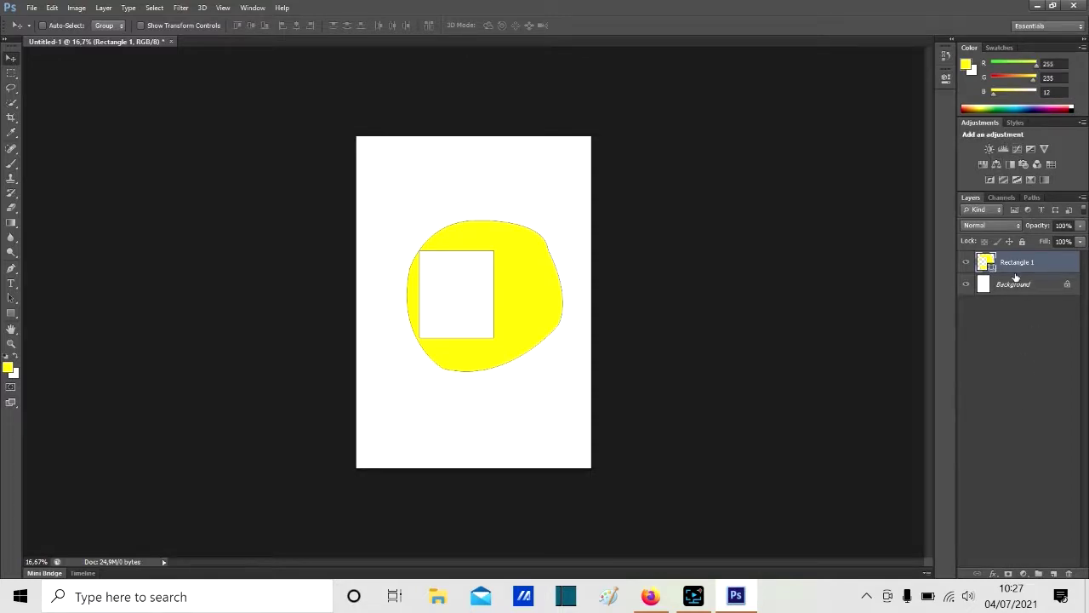
pyautogui.moveTo(517, 308)
pyautogui.mouseDown()
pyautogui.moveTo(508, 289)
pyautogui.moveTo(511, 331)
pyautogui.moveTo(523, 290)
pyautogui.moveTo(529, 320)
pyautogui.mouseUp()
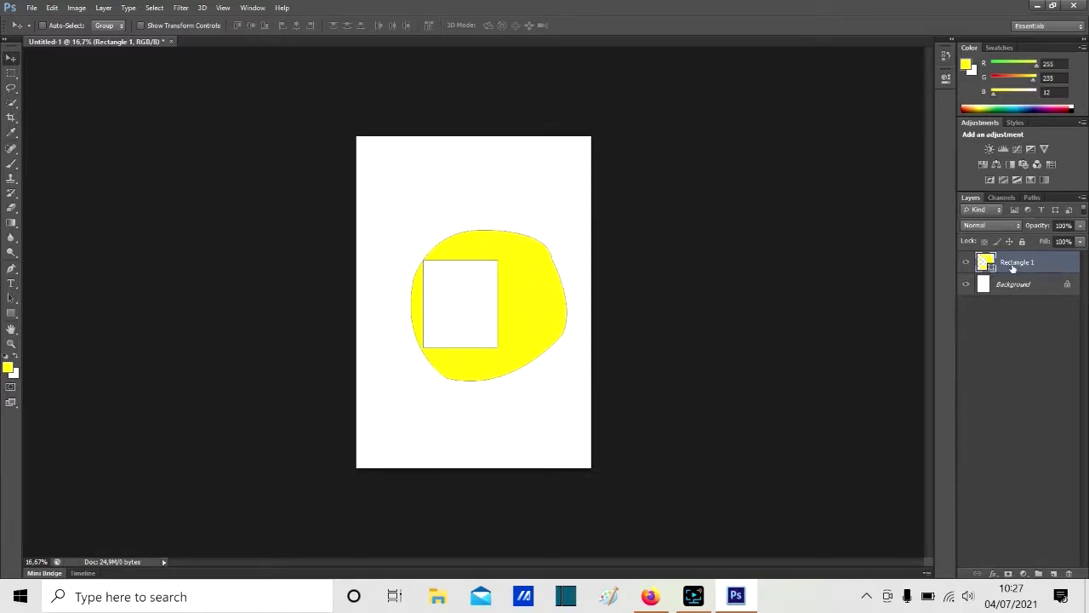
# - On a new layer, draw a rectangle about 277 by 475 px above the yellow shape and fill it green
pyautogui.click(1054, 574)
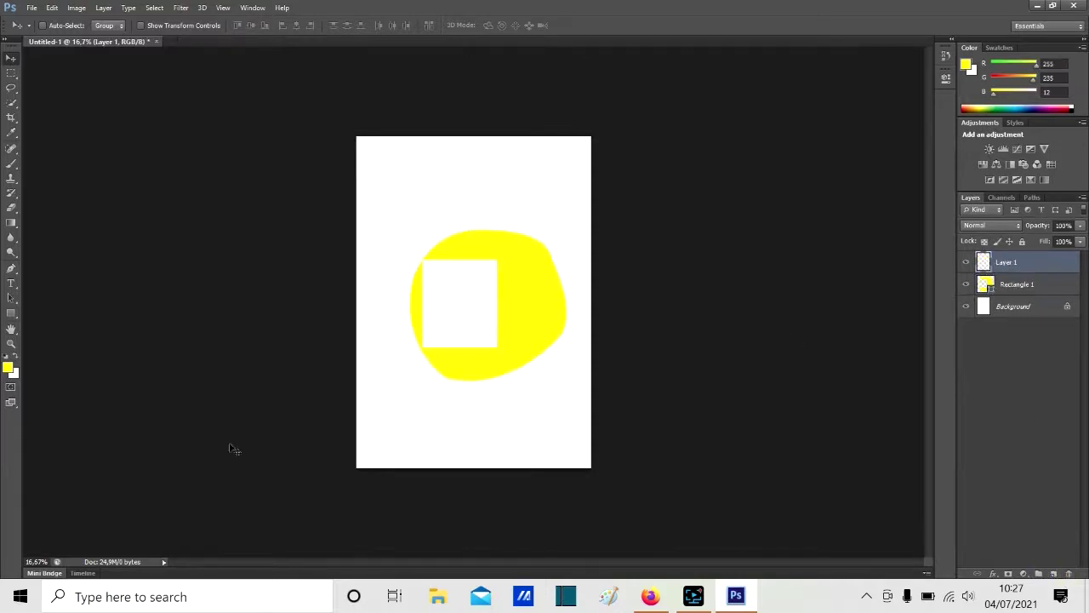
pyautogui.click(11, 313)
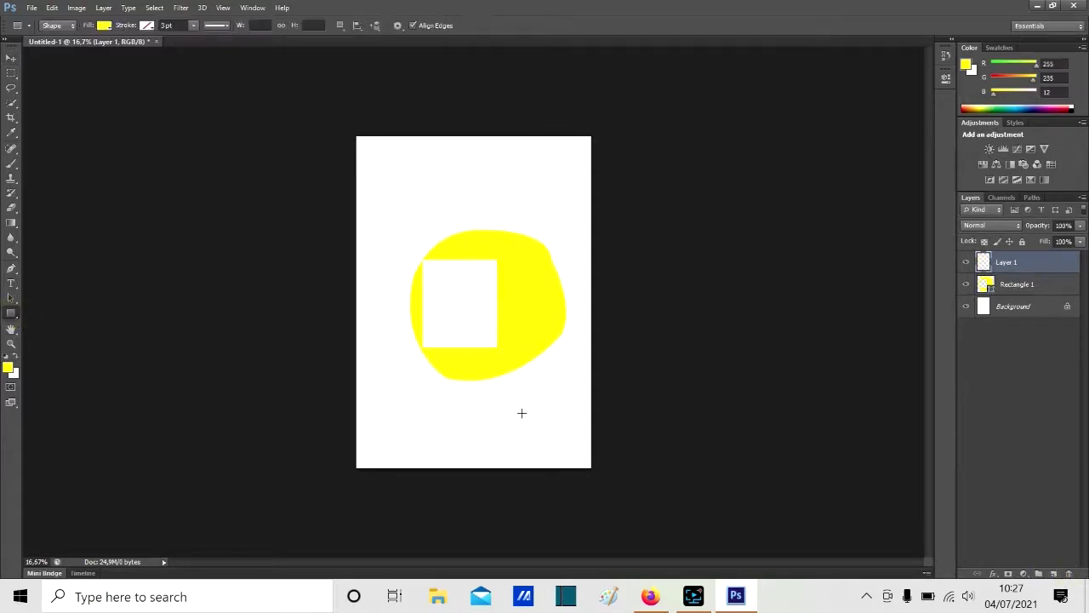
pyautogui.moveTo(422, 177)
pyautogui.mouseDown()
pyautogui.moveTo(431, 213)
pyautogui.moveTo(449, 223)
pyautogui.mouseUp()
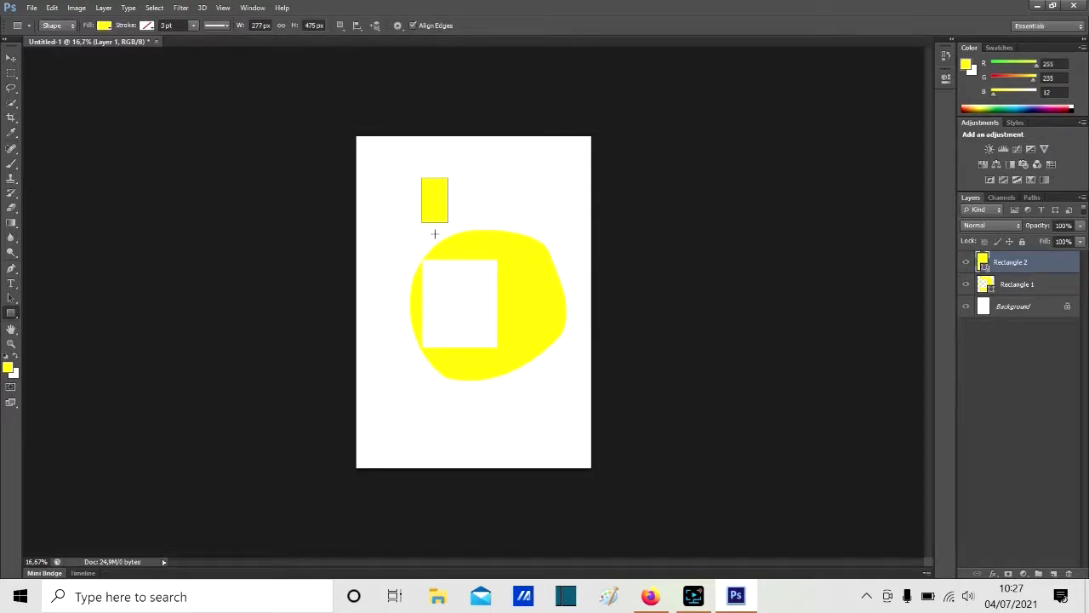
pyautogui.click(104, 25)
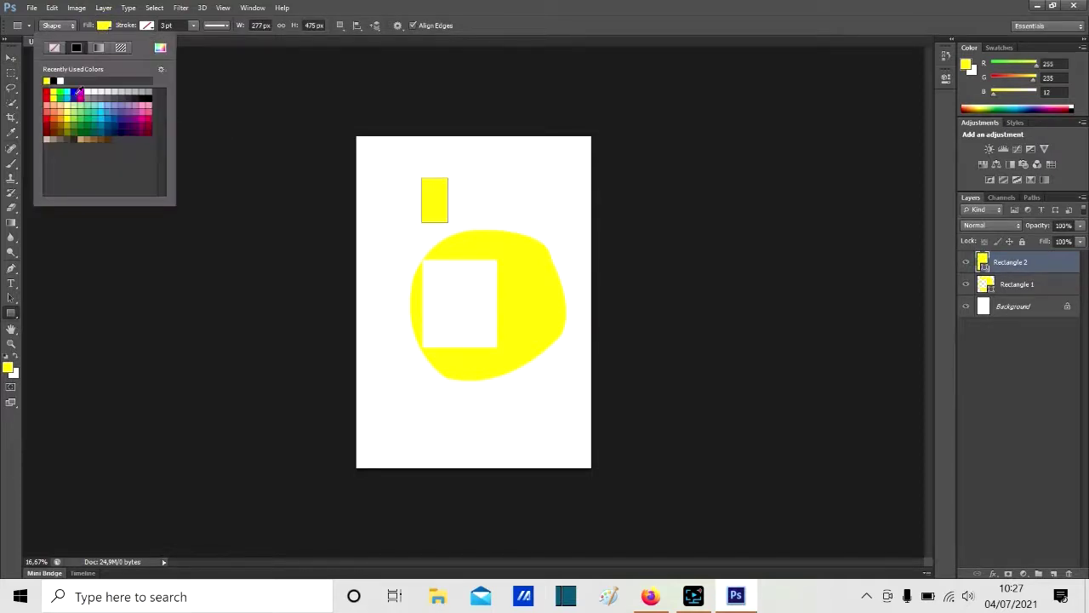
pyautogui.click(60, 91)
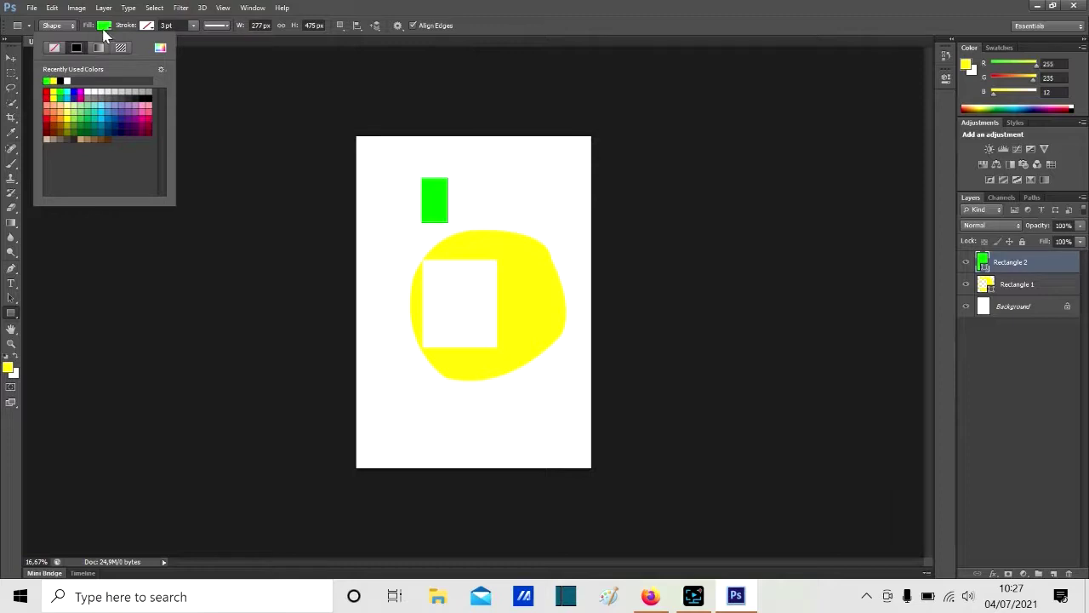
pyautogui.click(104, 25)
# - Move the green rectangle right to the middle of the page and shift the yellow shape slightly down and left
pyautogui.click(11, 58)
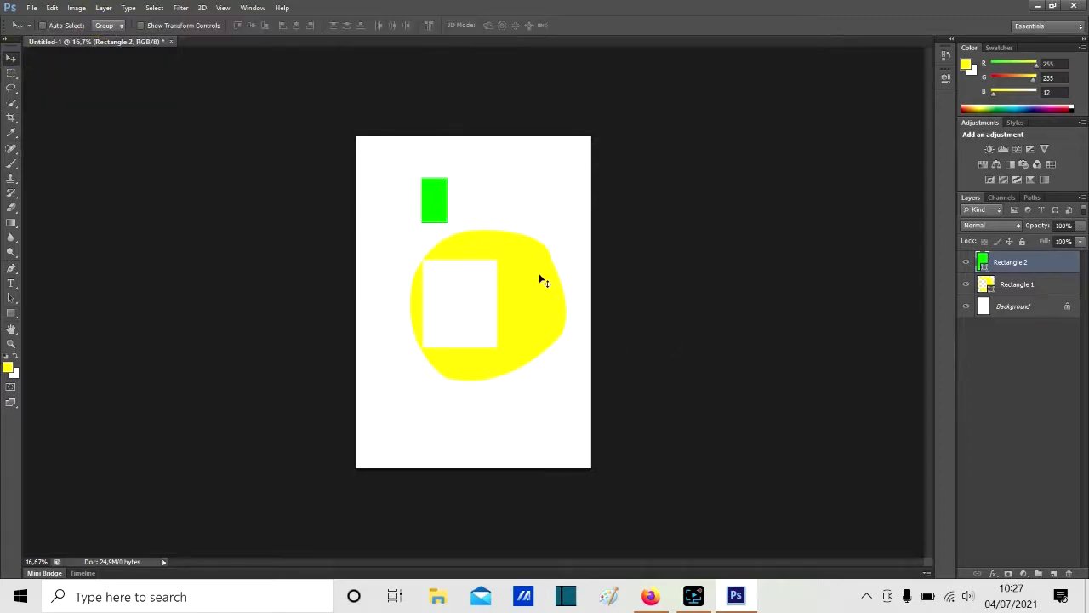
pyautogui.moveTo(434, 204); pyautogui.dragTo(475, 209)
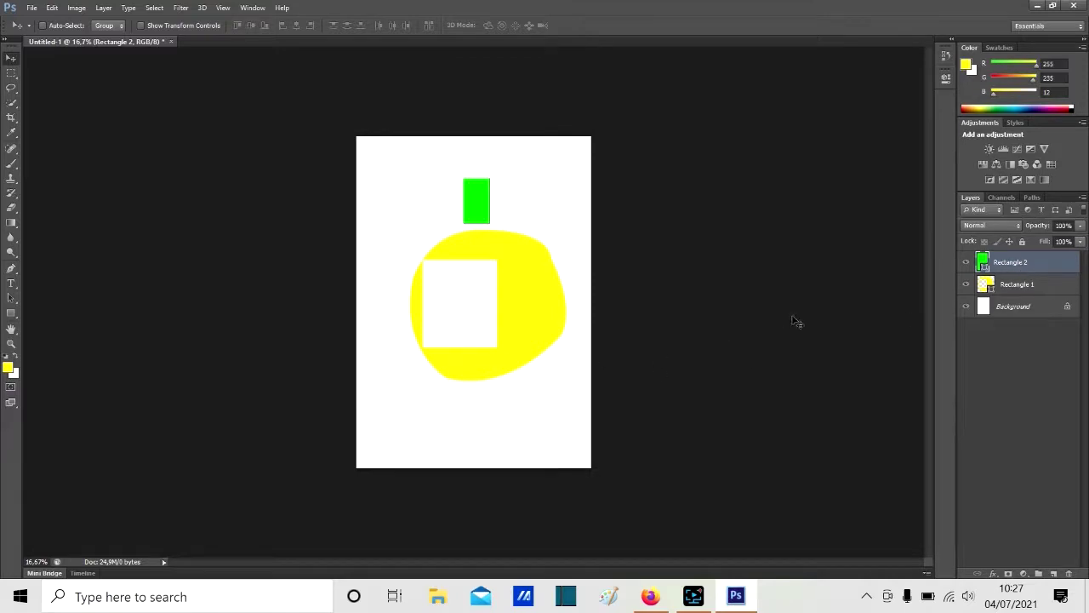
pyautogui.click(1013, 286)
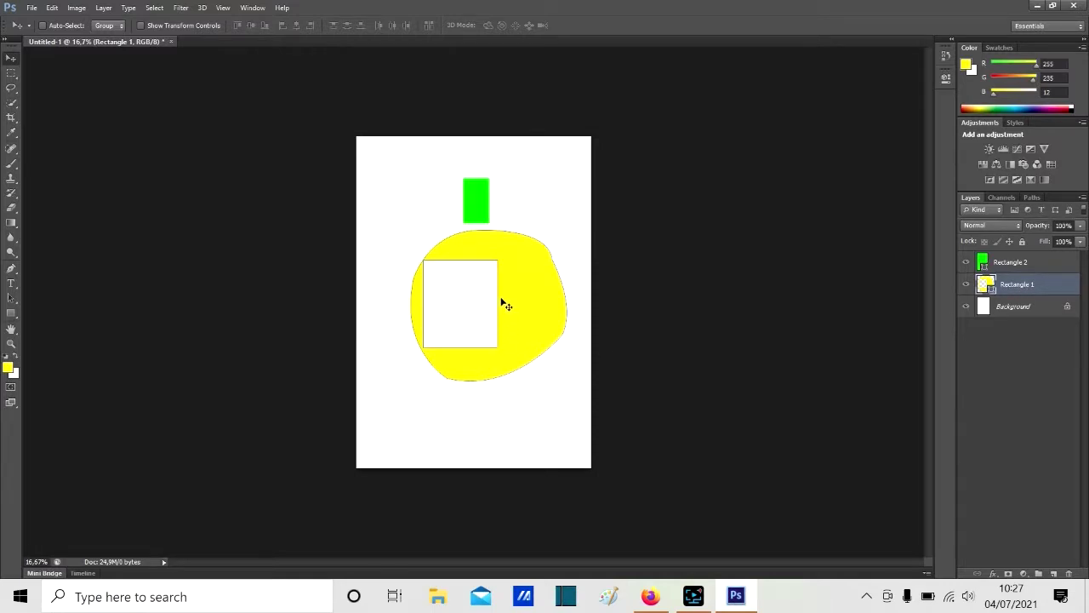
pyautogui.moveTo(496, 309)
pyautogui.mouseDown()
pyautogui.moveTo(477, 300)
pyautogui.moveTo(500, 332)
pyautogui.moveTo(493, 306)
pyautogui.moveTo(494, 349)
pyautogui.moveTo(493, 301)
pyautogui.moveTo(487, 321)
pyautogui.mouseUp()
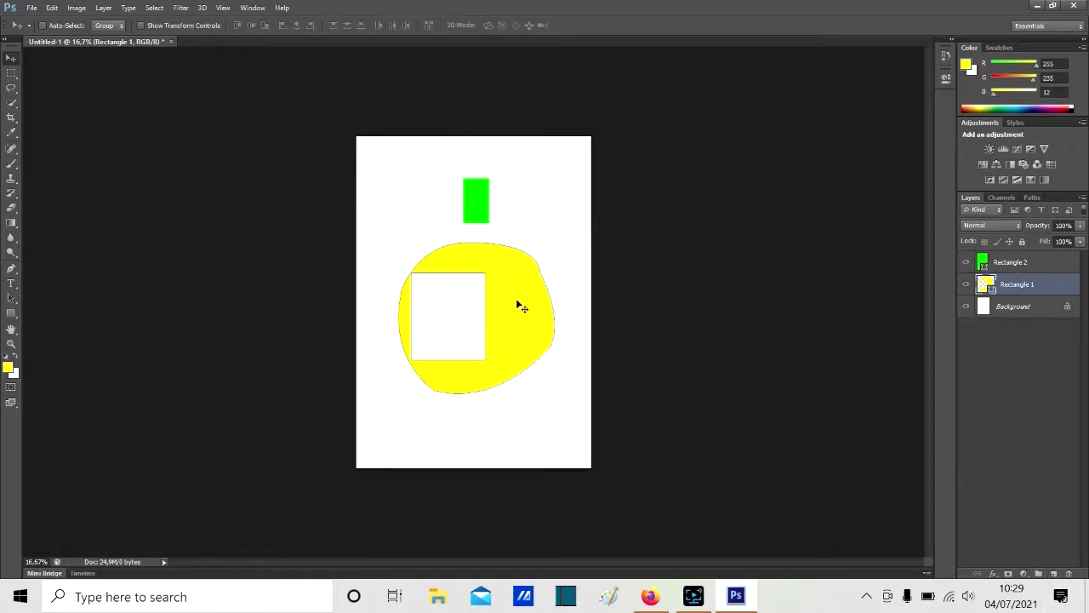
# - Add a Hue/Saturation adjustment layer directly above the Rectangle 1 layer with the hue set to +50
pyautogui.click(983, 165)
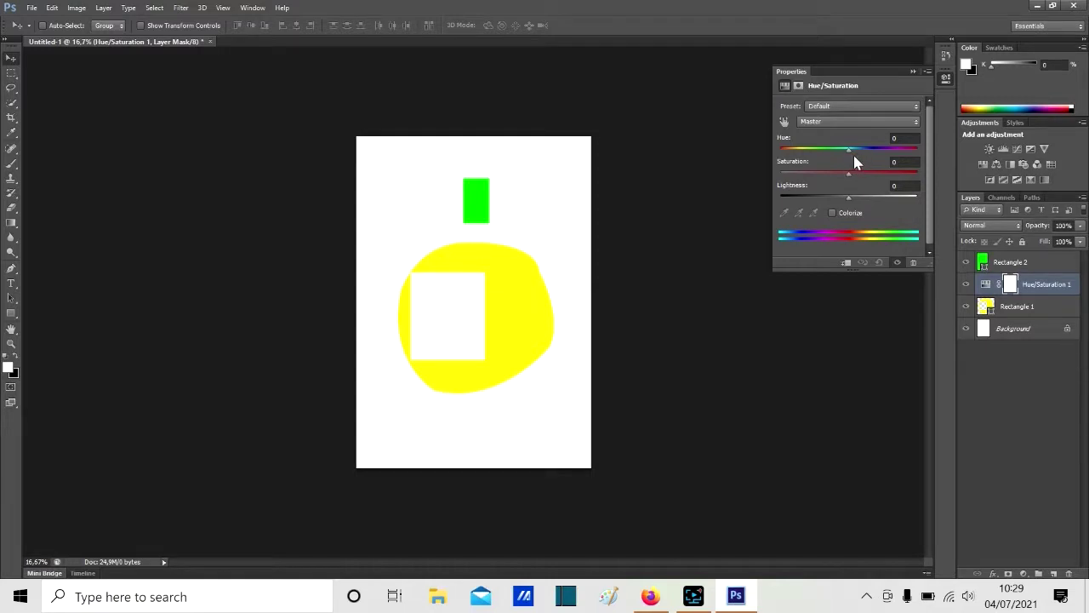
pyautogui.moveTo(848, 154); pyautogui.dragTo(883, 175)
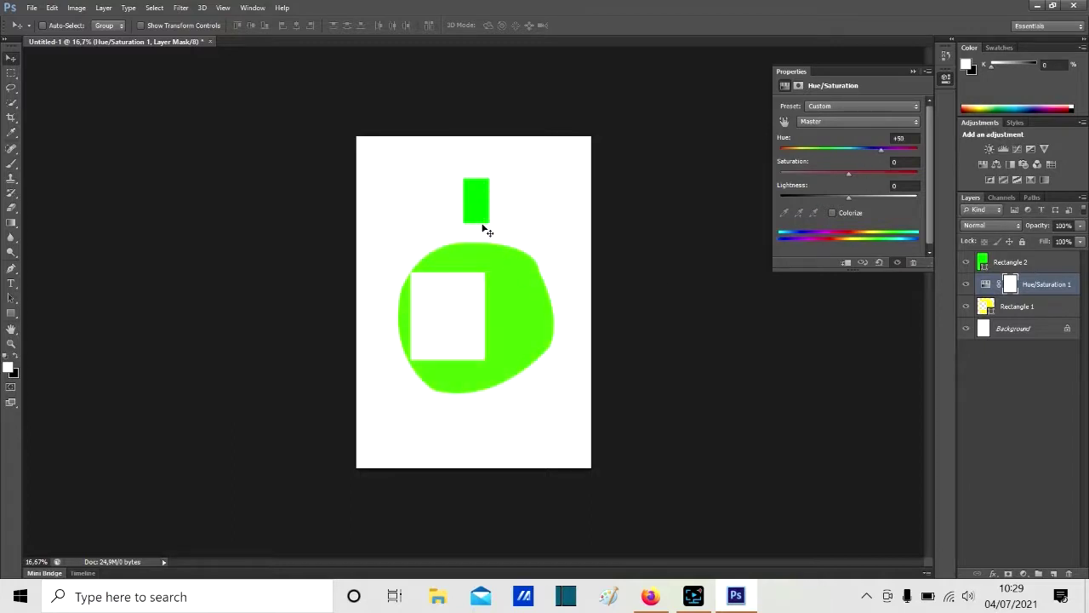
pyautogui.click(912, 73)
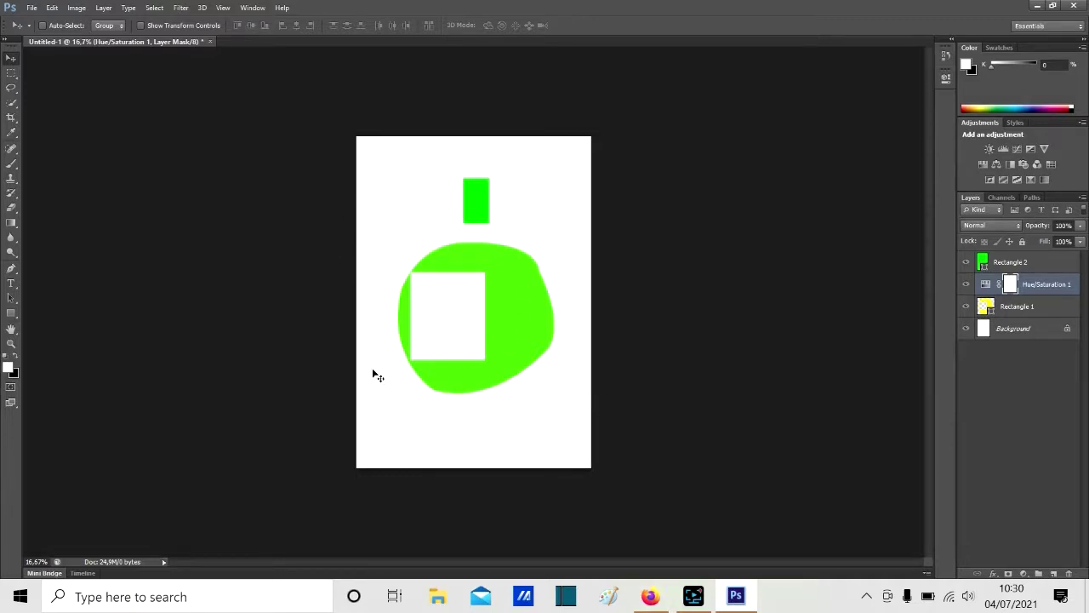
# - Create a new document from the International Paper preset in A3 size, 297 x 420 mm at 300 pixels/inch
pyautogui.click(35, 11)
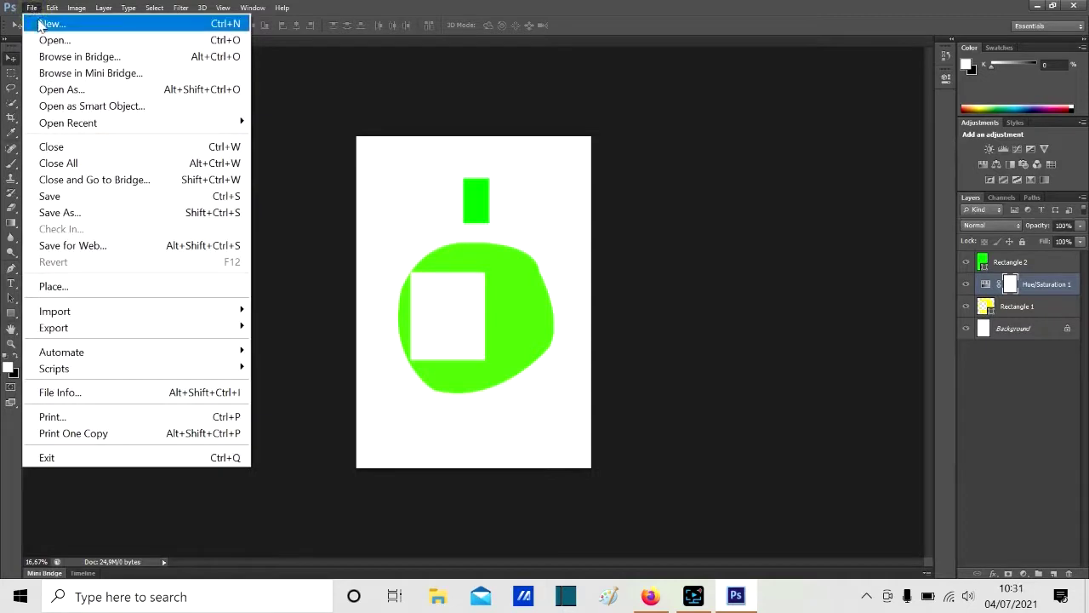
pyautogui.click(41, 20)
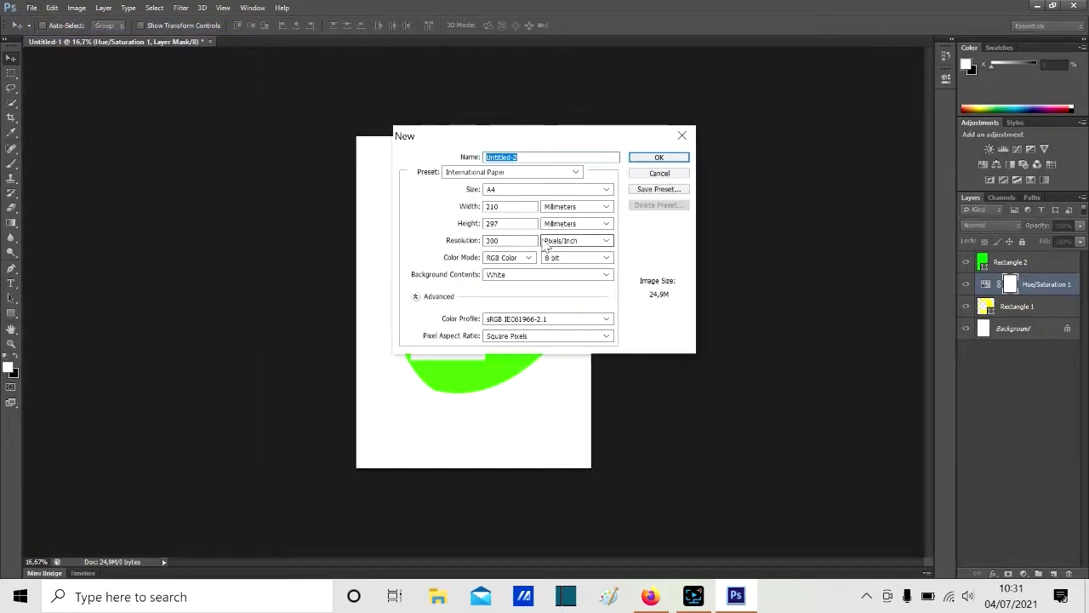
pyautogui.click(575, 173)
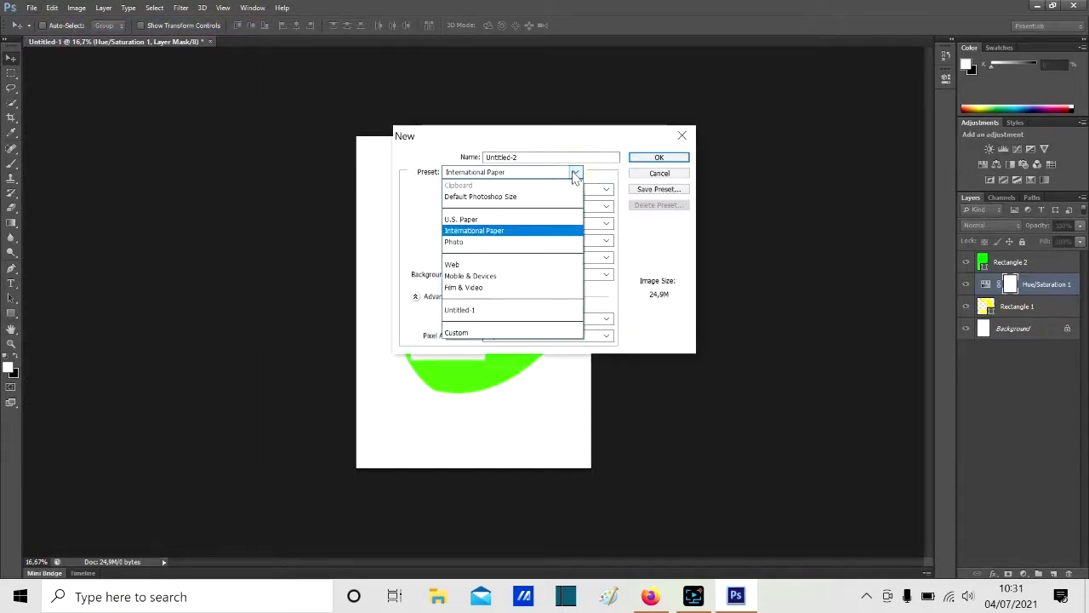
pyautogui.click(575, 173)
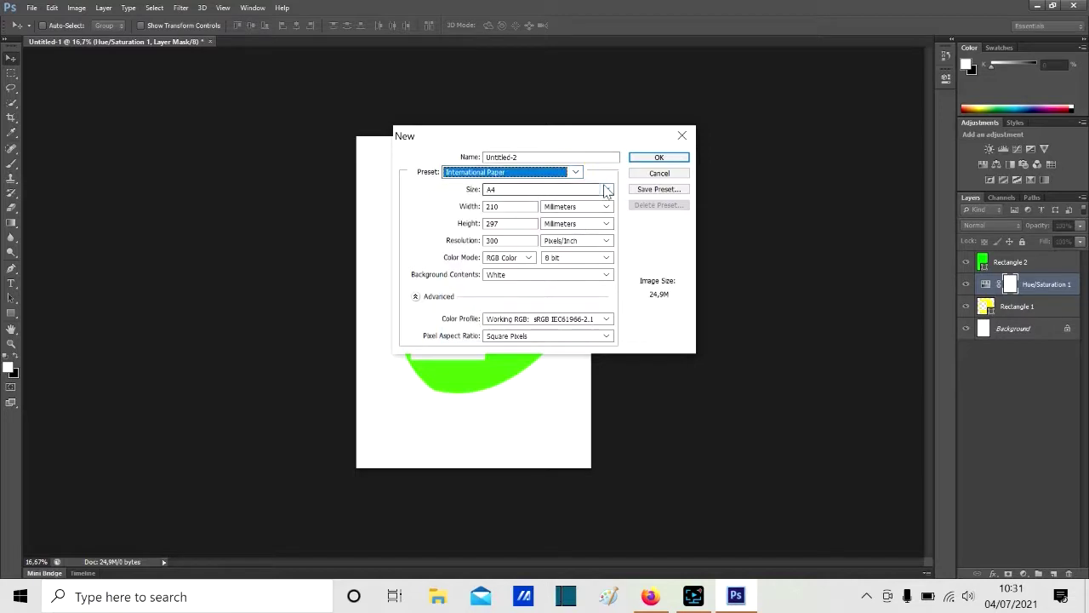
pyautogui.click(607, 191)
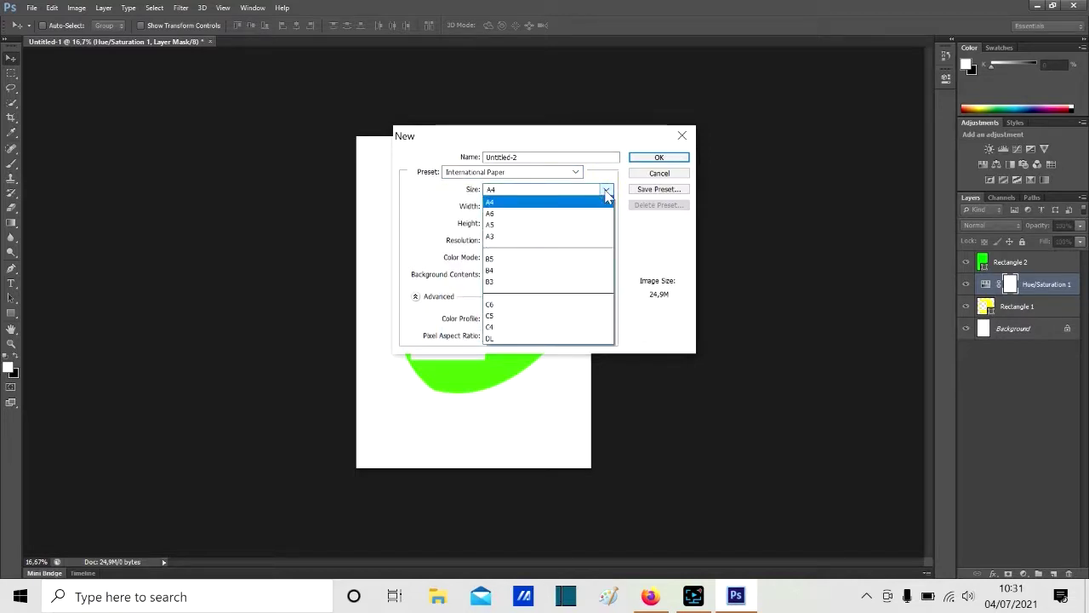
pyautogui.click(537, 237)
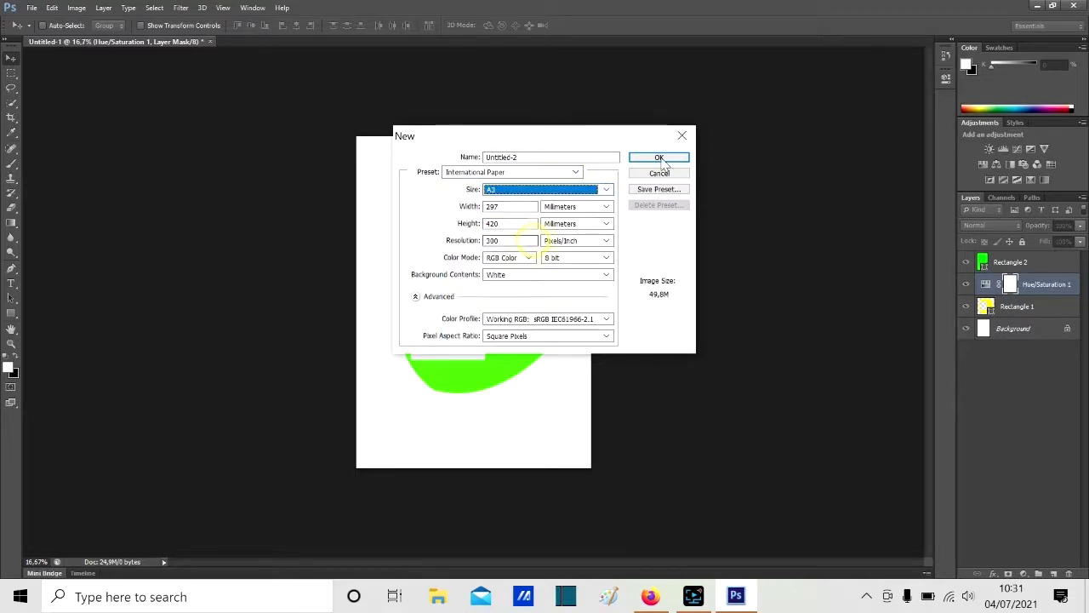
pyautogui.click(659, 157)
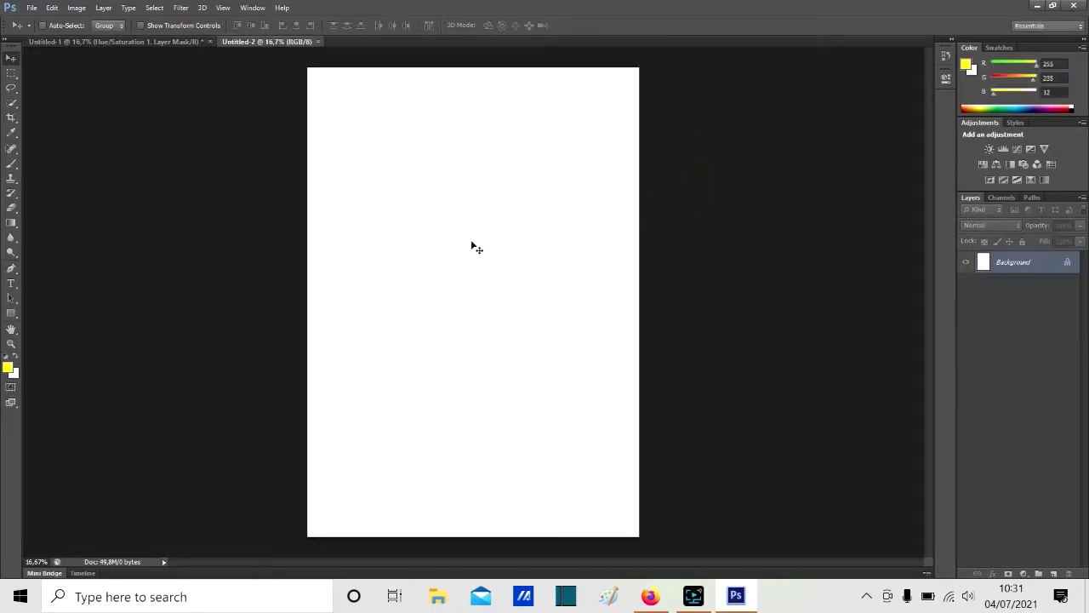
# - Return to the Untitled-1 document and zoom in on the page with the green shapes
pyautogui.click(170, 43)
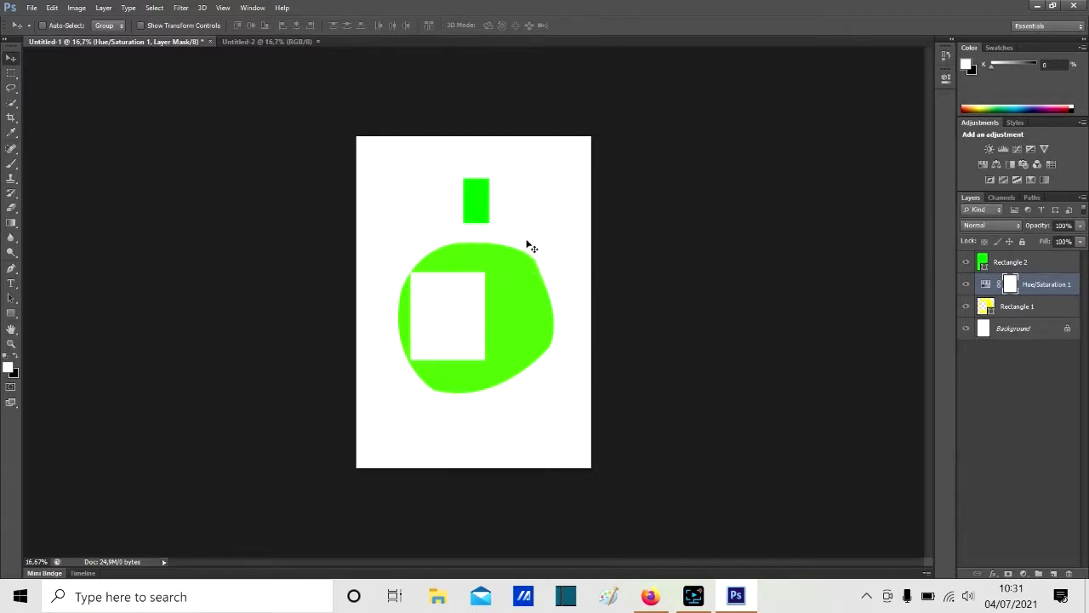
pyautogui.scroll(1, 522, 213)
pyautogui.scroll(2, 521, 213)
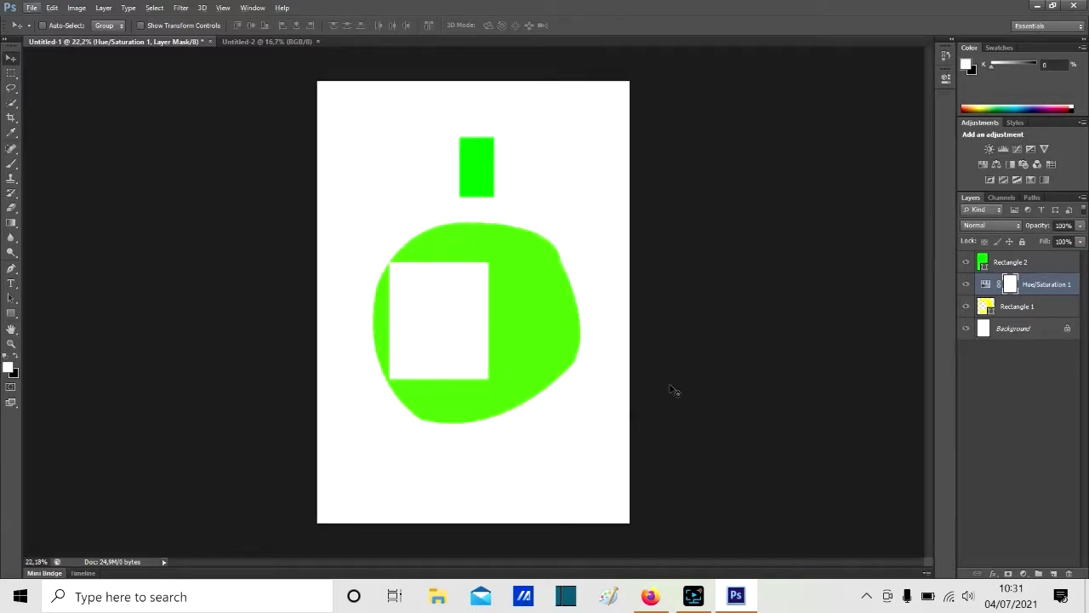